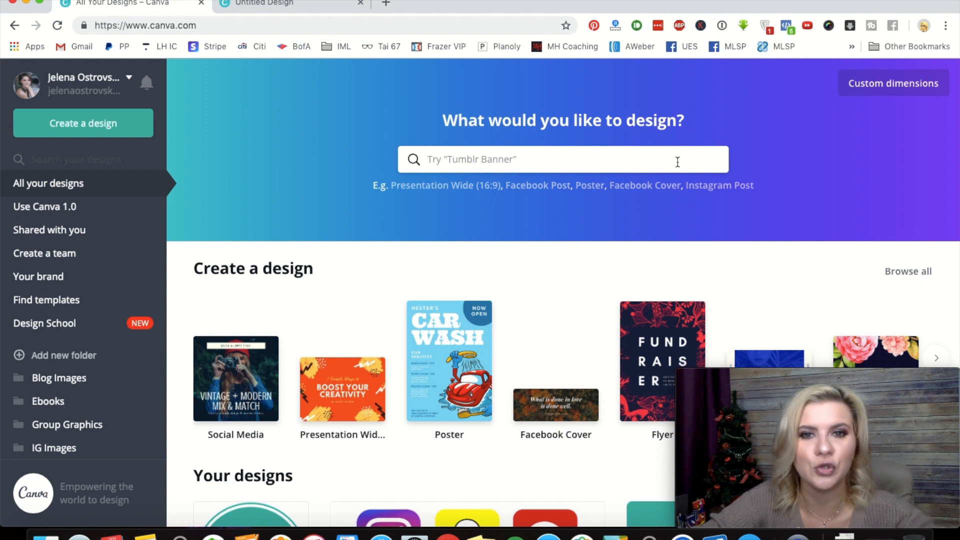
Step: Search the design types for "youtube" and switch to the already open blank YouTube Thumbnail design
left_click(636, 157)
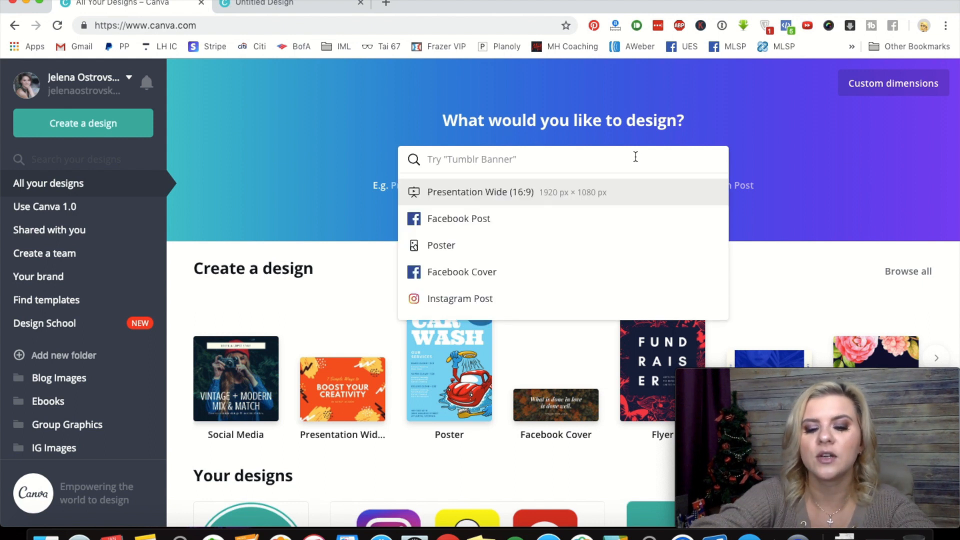
type("youtube")
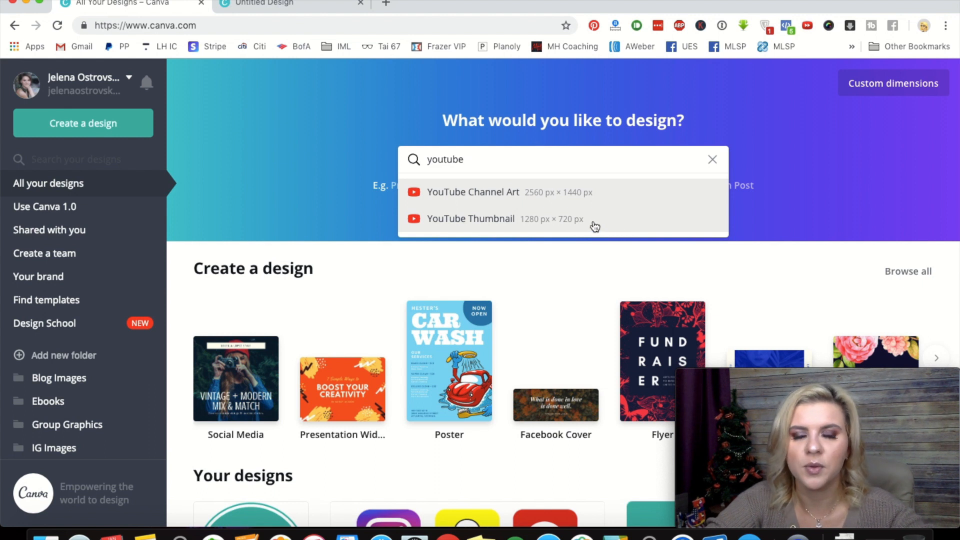
left_click(281, 11)
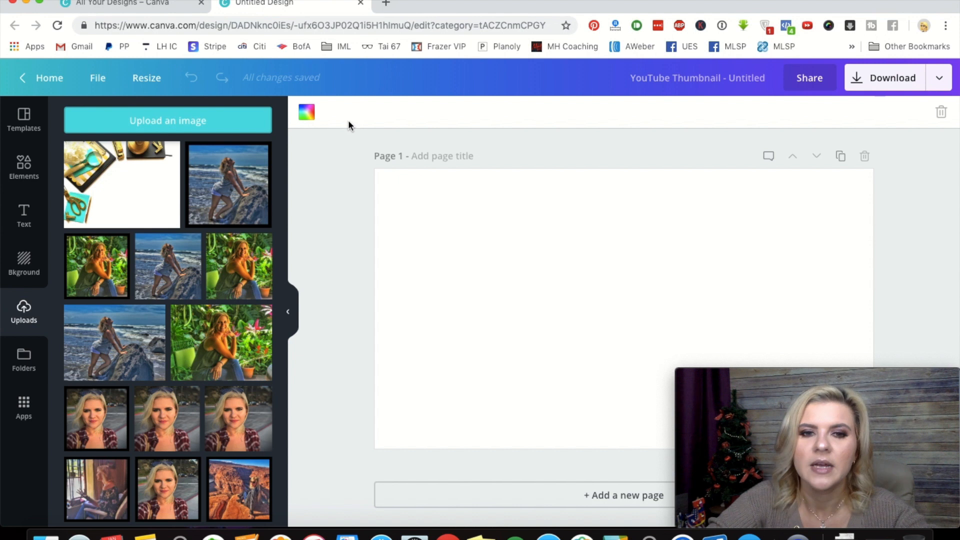
Step: Browse the YouTube thumbnail template categories and look through all the Travel YouTube Thumbnail templates
left_click(24, 129)
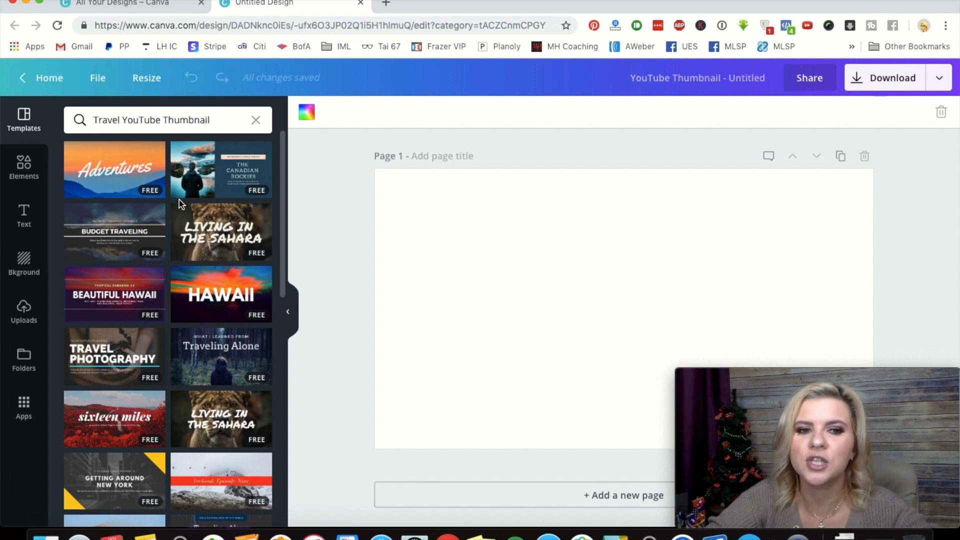
left_click(257, 121)
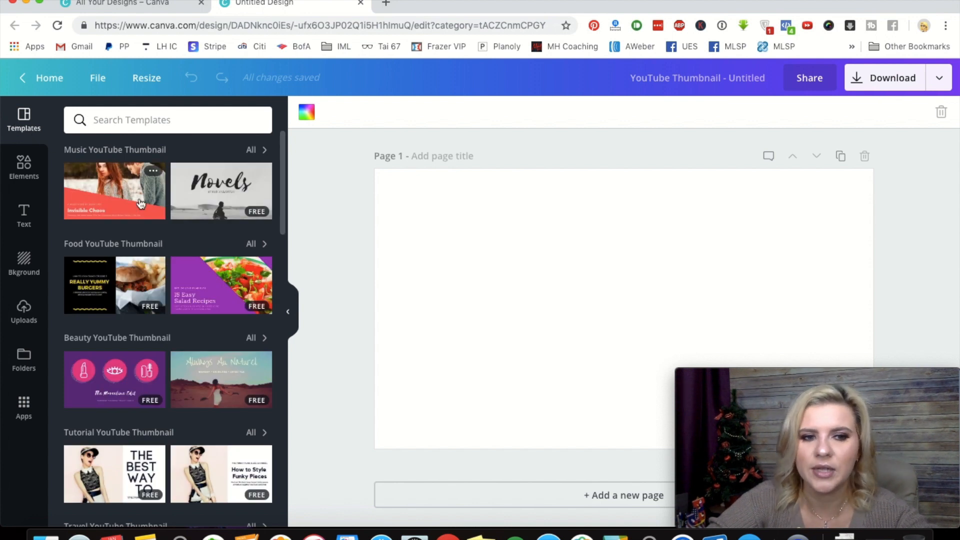
scroll(148, 245, "down", 6)
scroll(148, 245, "down", 3)
scroll(148, 245, "up", 6)
scroll(148, 248, "up", 4)
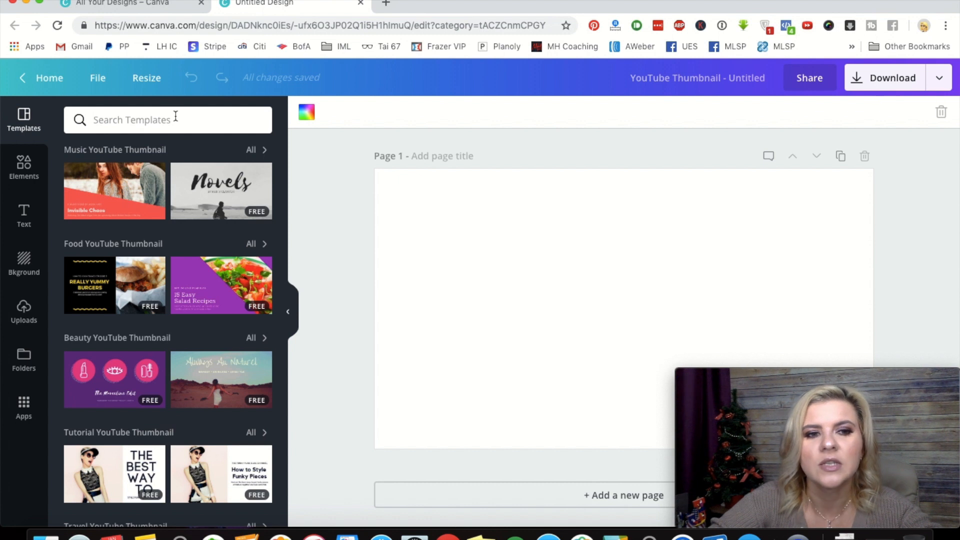
scroll(184, 328, "down", 3)
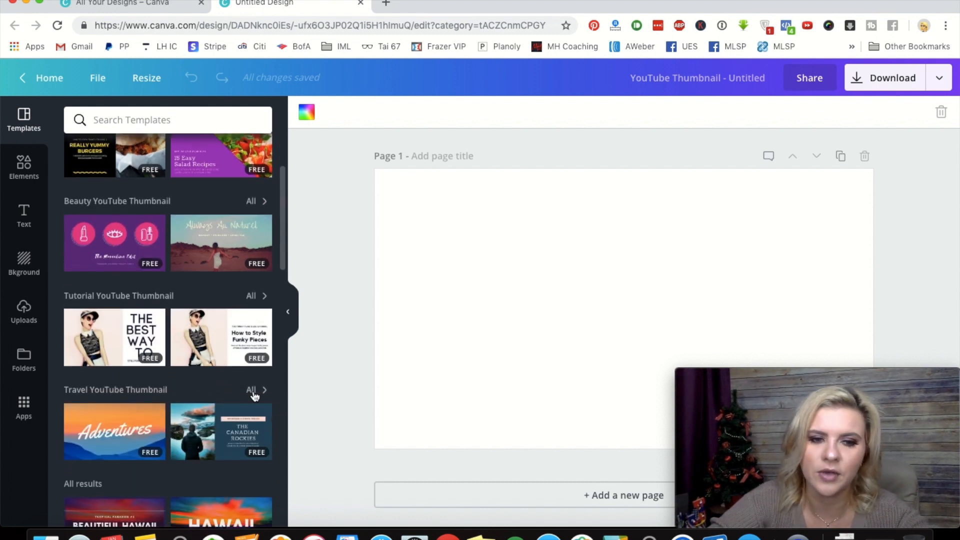
left_click(255, 391)
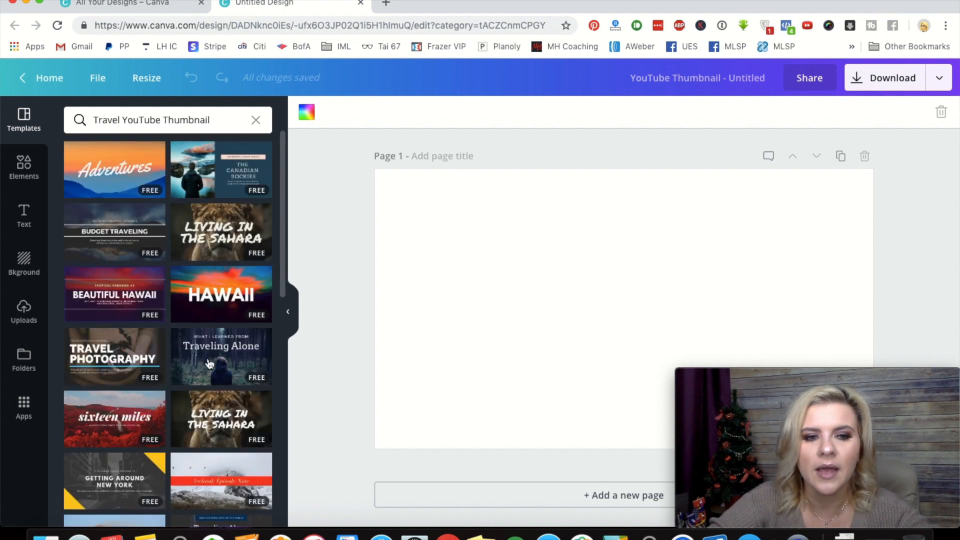
scroll(194, 300, "down", 10)
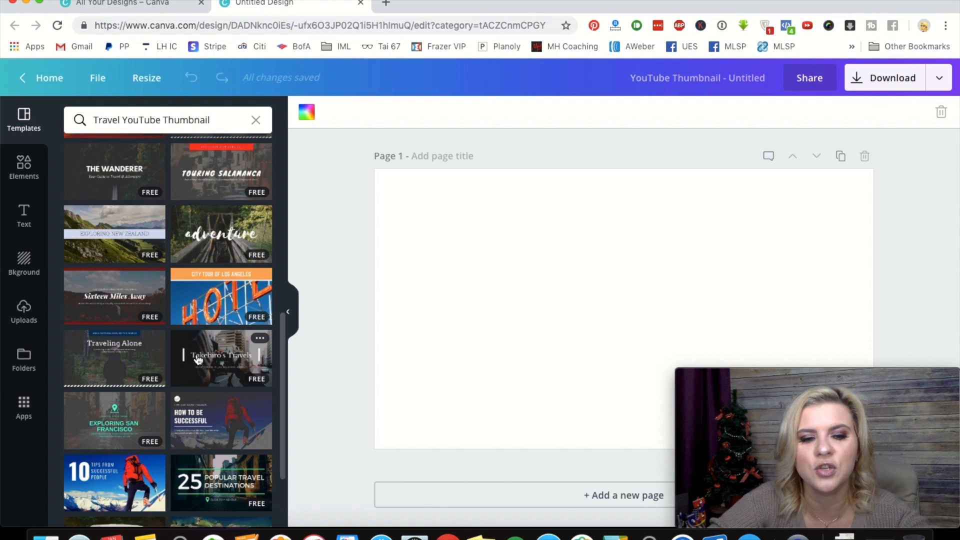
scroll(152, 367, "down", 3)
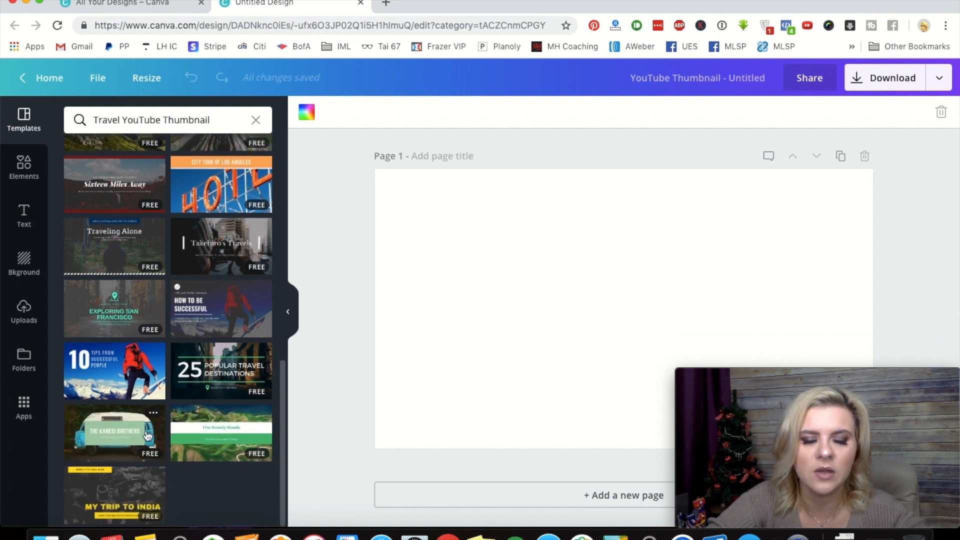
scroll(150, 370, "up", 15)
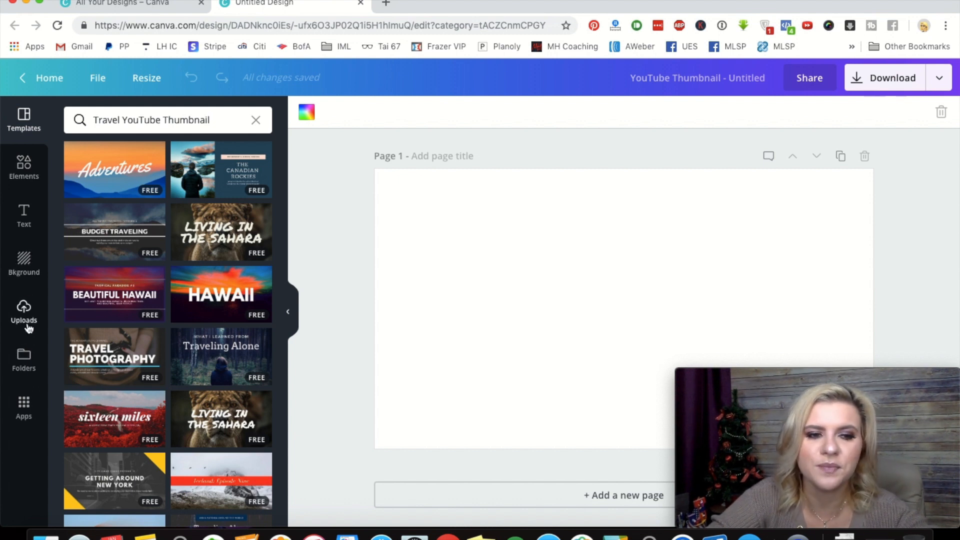
Step: Upload the image "Photo Dec 10, 16 25 51.jpg" from the Downloads folder
left_click(23, 306)
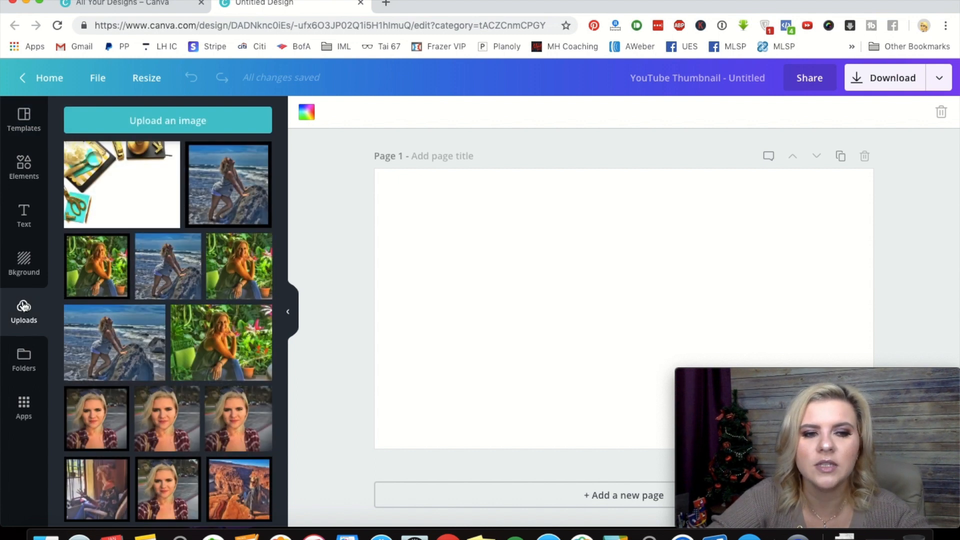
left_click(205, 121)
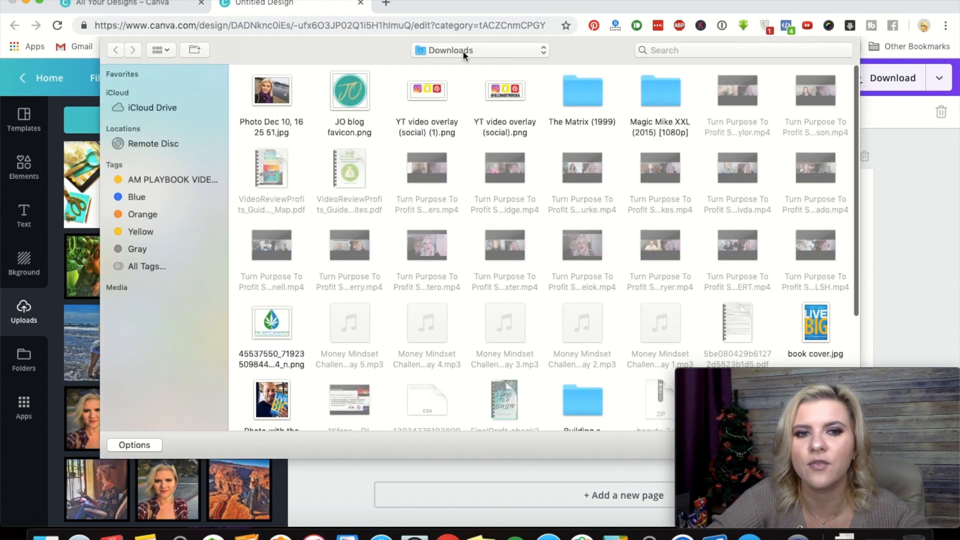
double_click(285, 87)
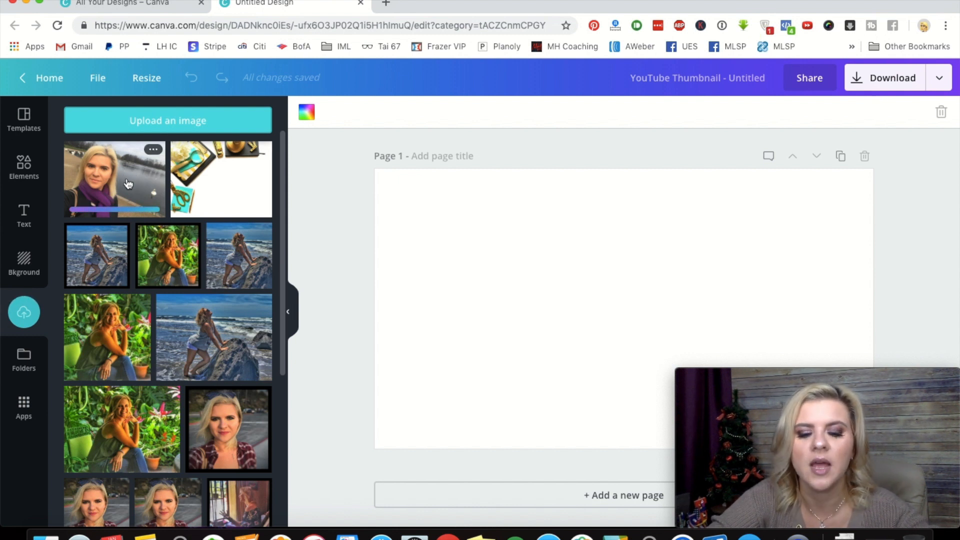
Step: Add the uploaded lakeside selfie to the blank page and enlarge it to cover the whole thumbnail
left_click(124, 185)
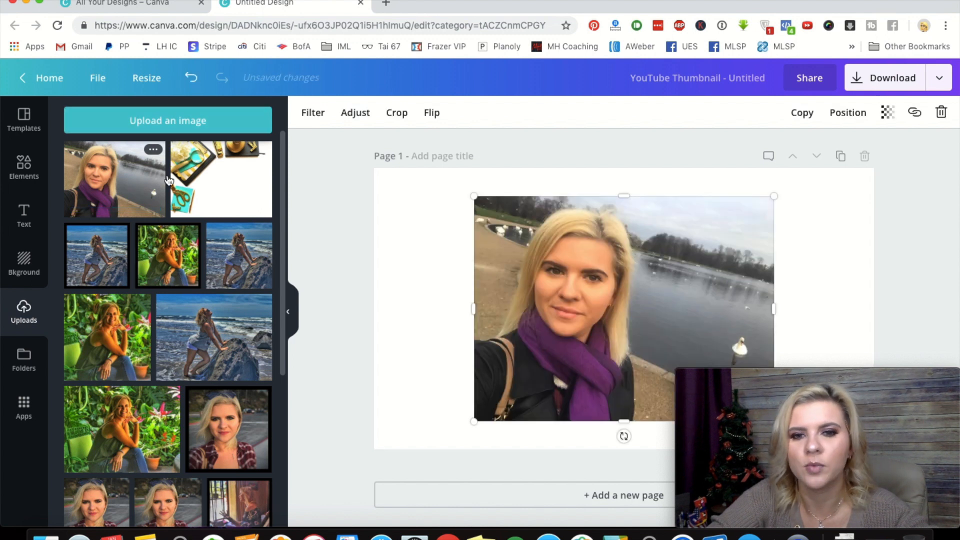
left_click_drag(473, 196, 215, 106)
left_click_drag(454, 225, 554, 314)
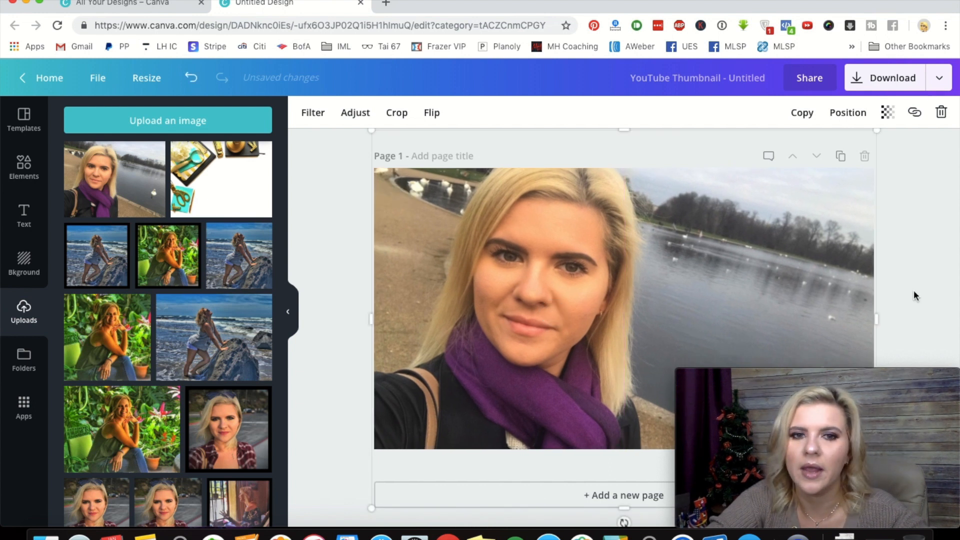
Step: Try the Whimsical, Retro and Summer filters on the background photo and apply the Epic filter
left_click(305, 113)
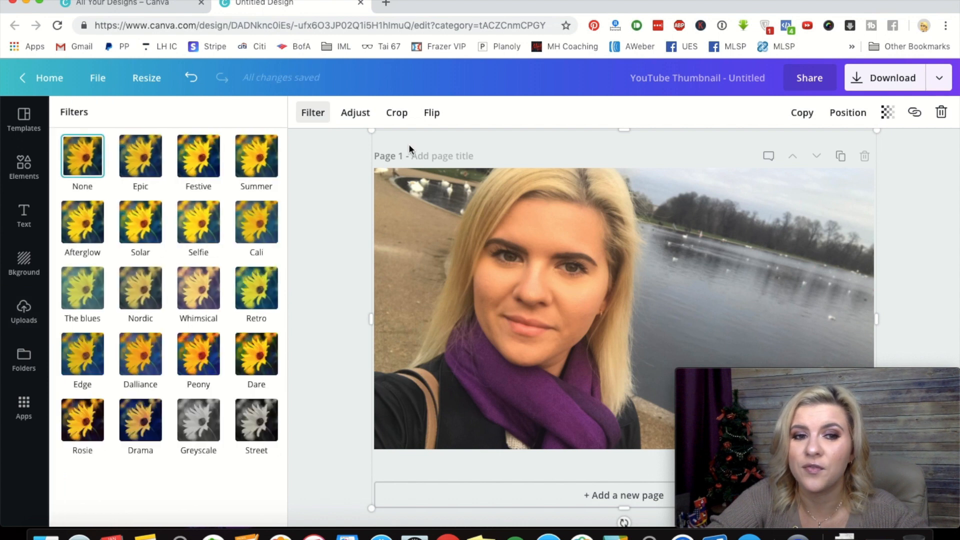
left_click(199, 301)
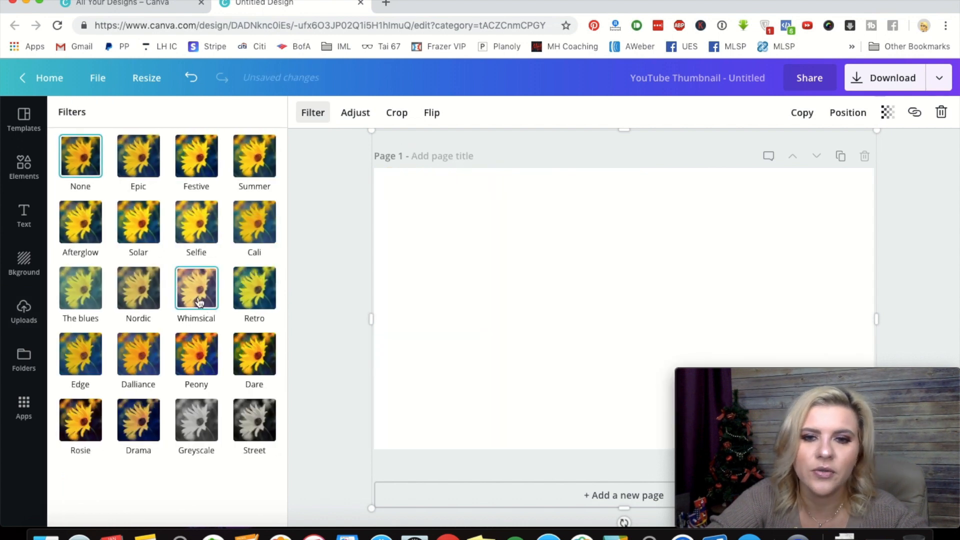
left_click(242, 281)
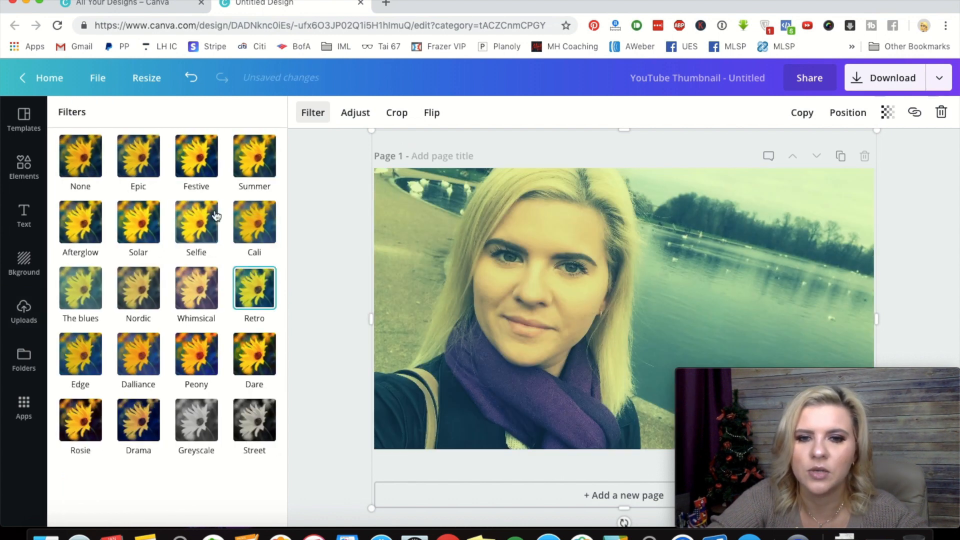
left_click(252, 175)
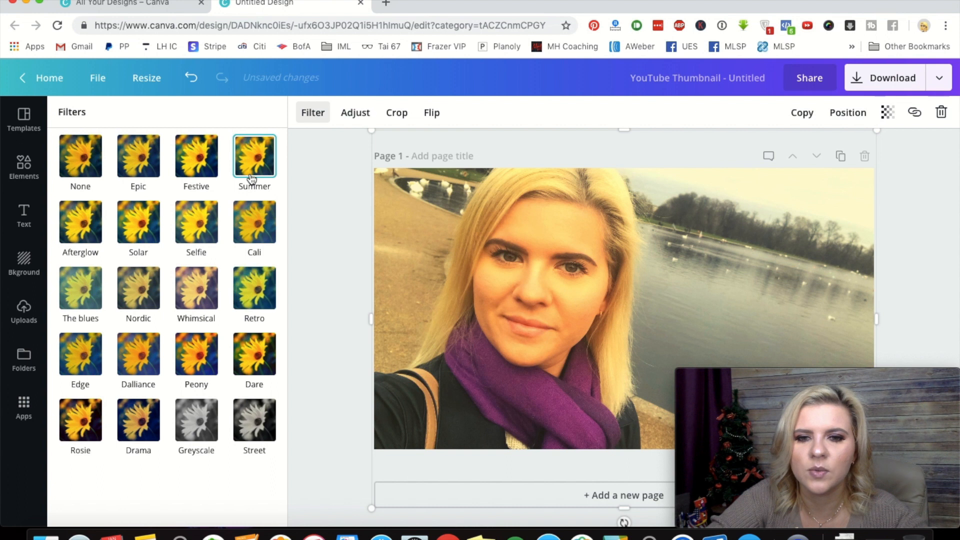
left_click(146, 160)
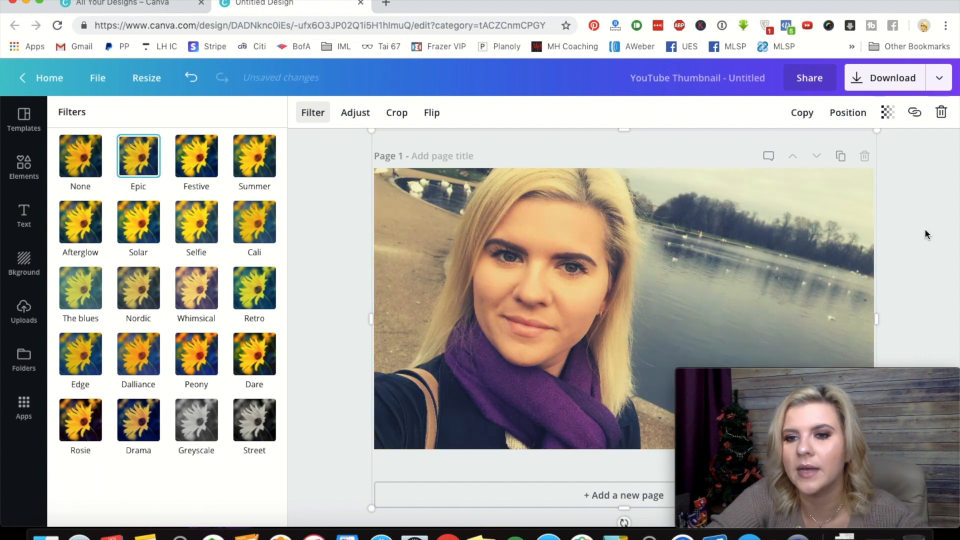
key("Delete")
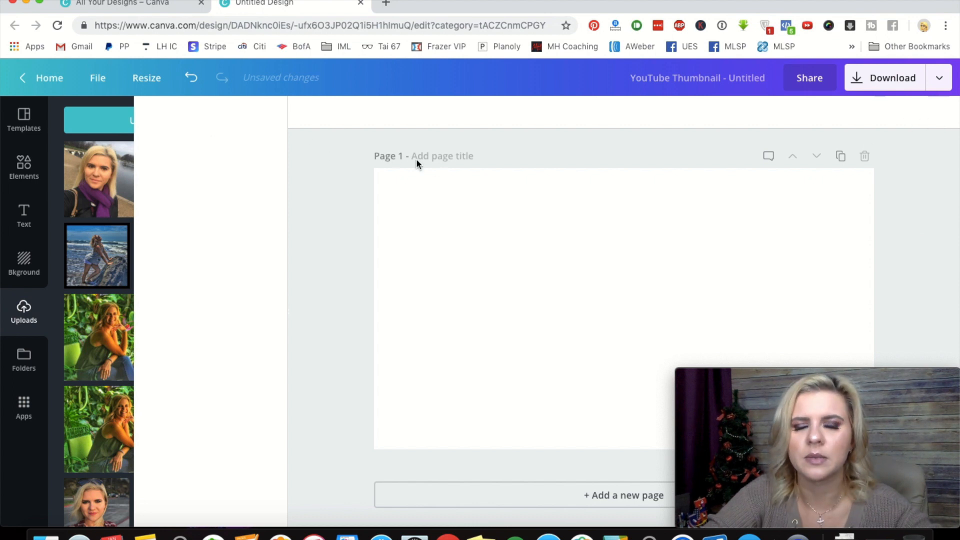
key("super+z")
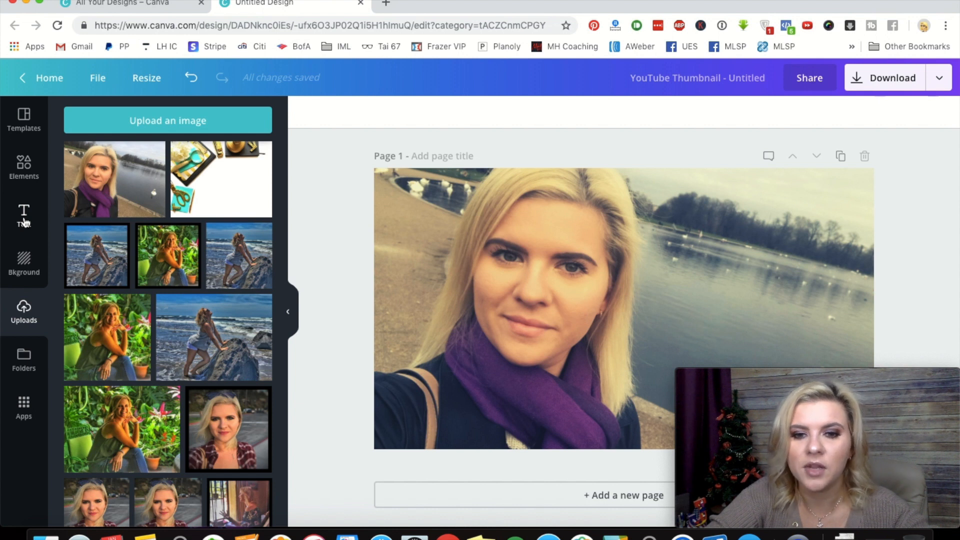
Step: Search the elements for "square" and add the plain solid square to the page
left_click(24, 222)
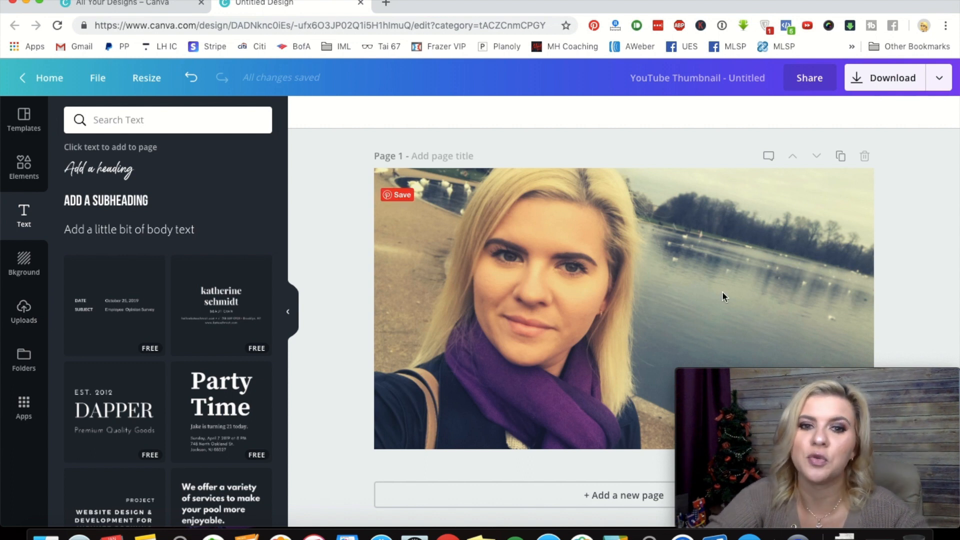
left_click(23, 185)
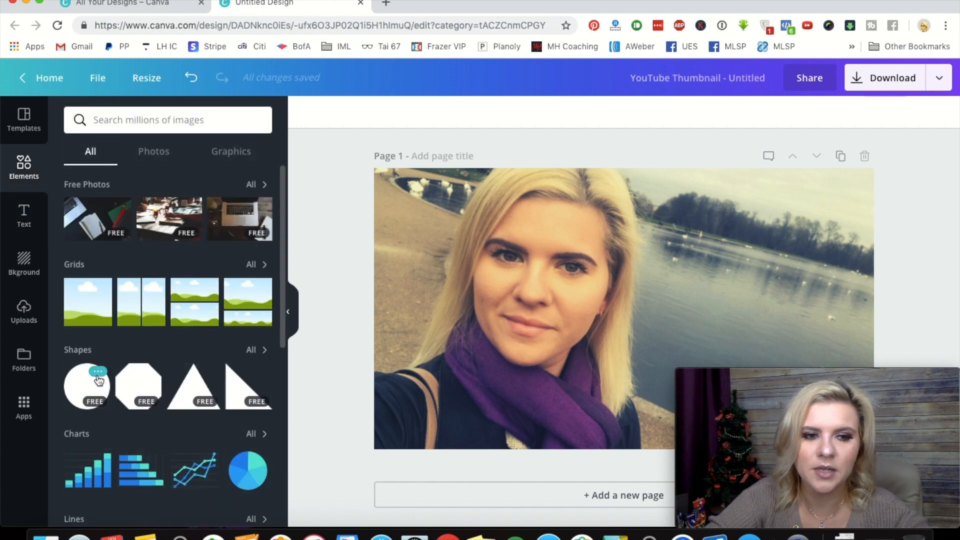
scroll(133, 387, "down", 6)
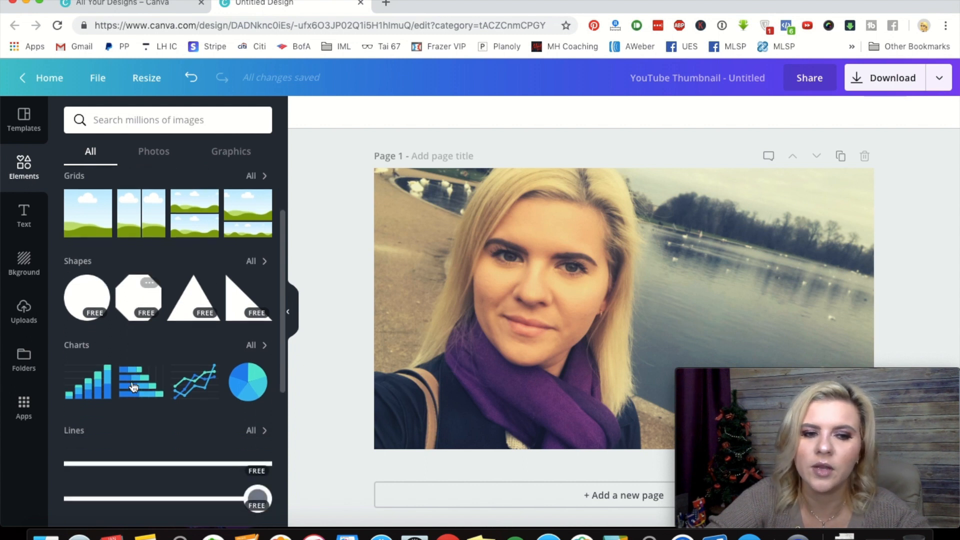
left_click(148, 120)
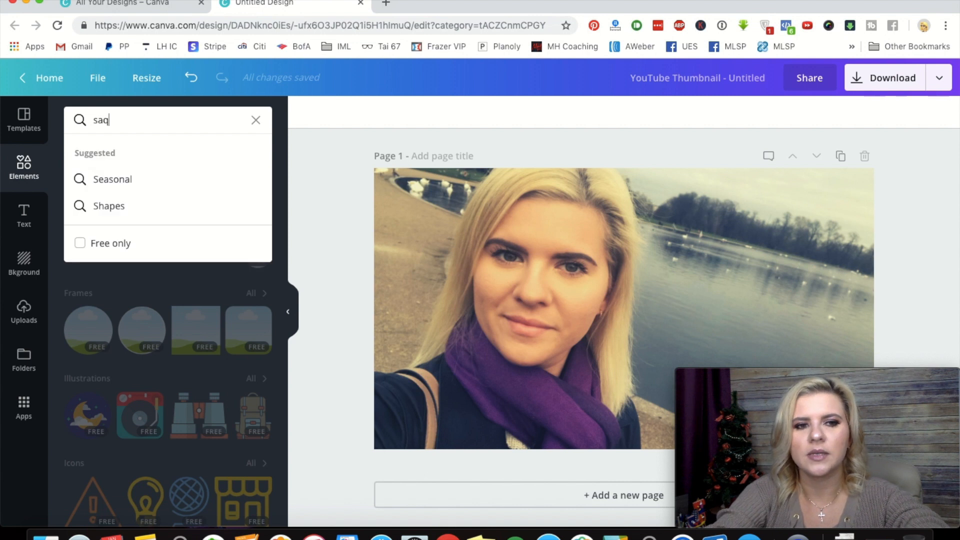
type("are")
key("Return")
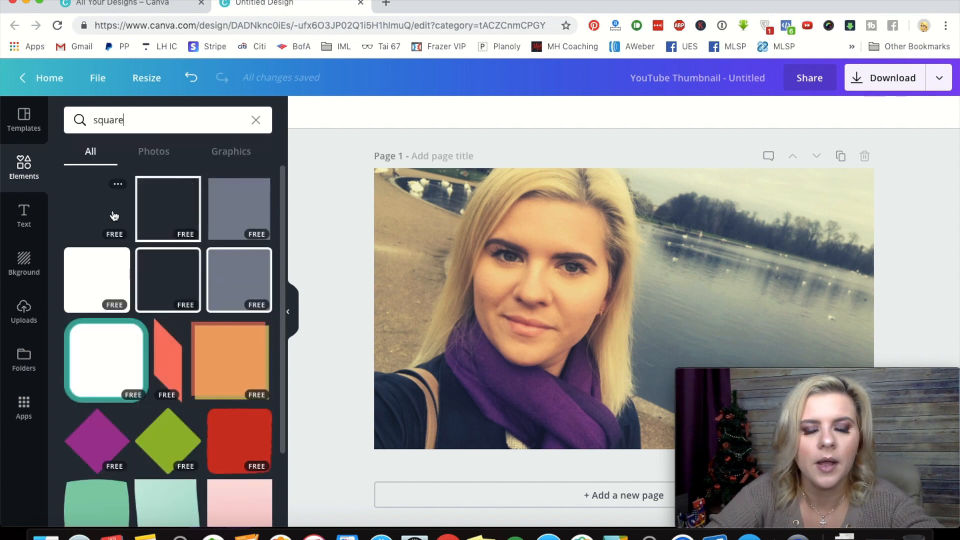
left_click(102, 209)
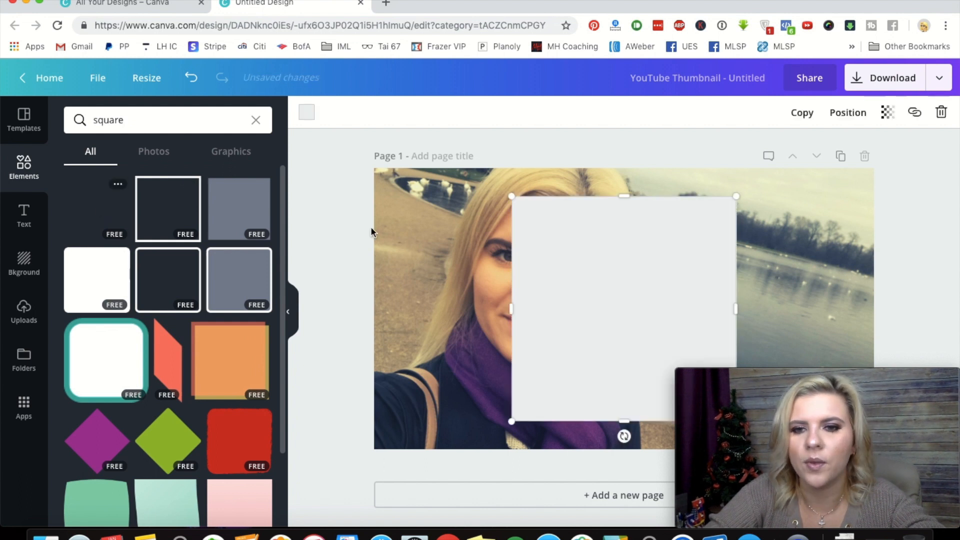
Step: Flatten the square into a wide banner over the upper lake area beside the face and color it brand black
left_click_drag(622, 202, 713, 214)
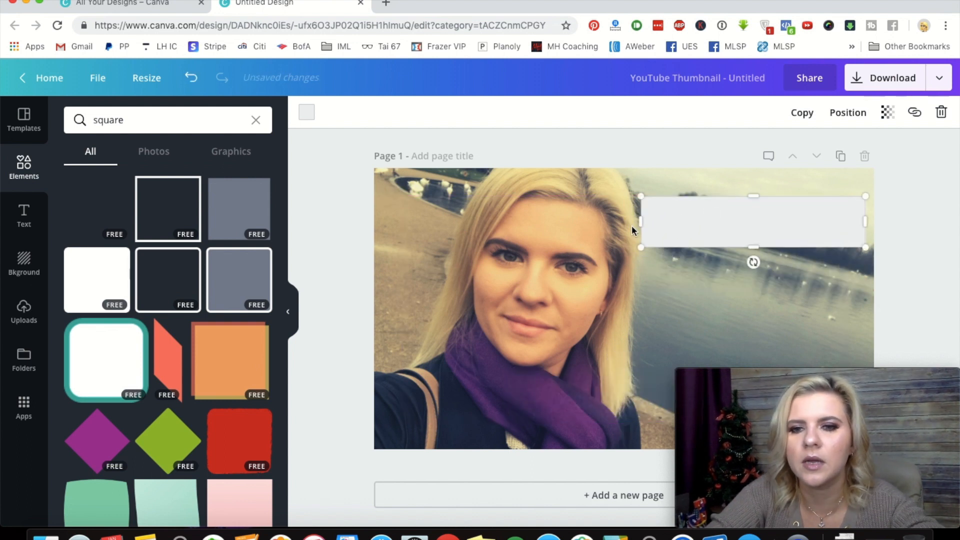
left_click(306, 113)
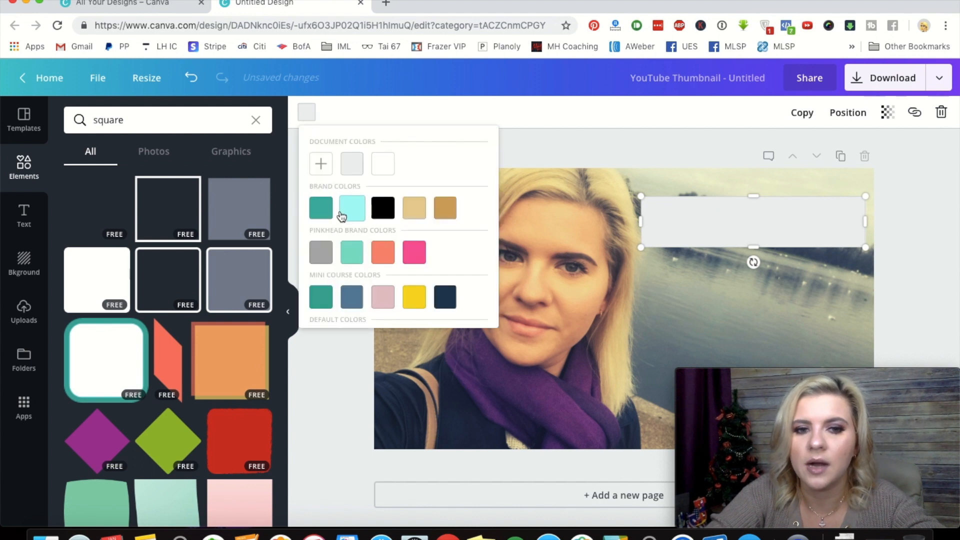
left_click(382, 215)
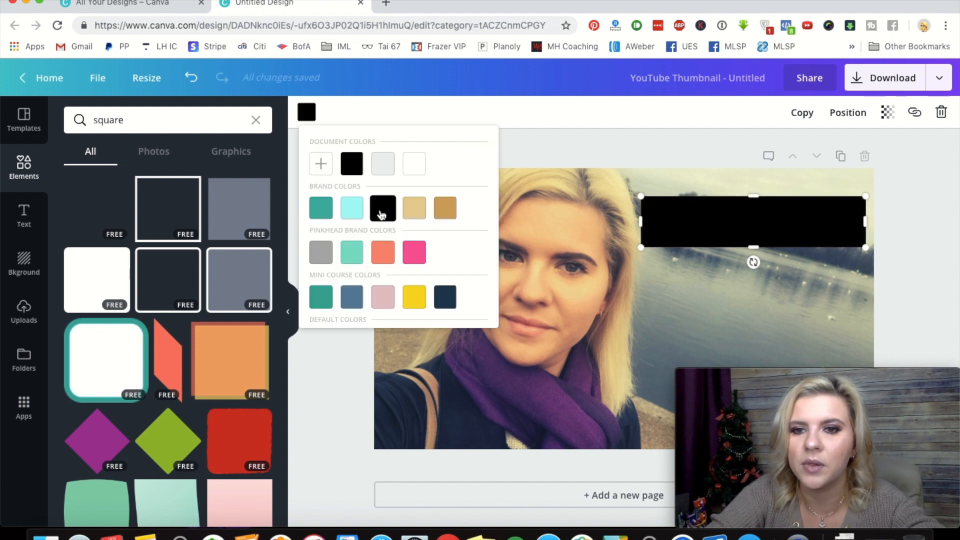
left_click(909, 215)
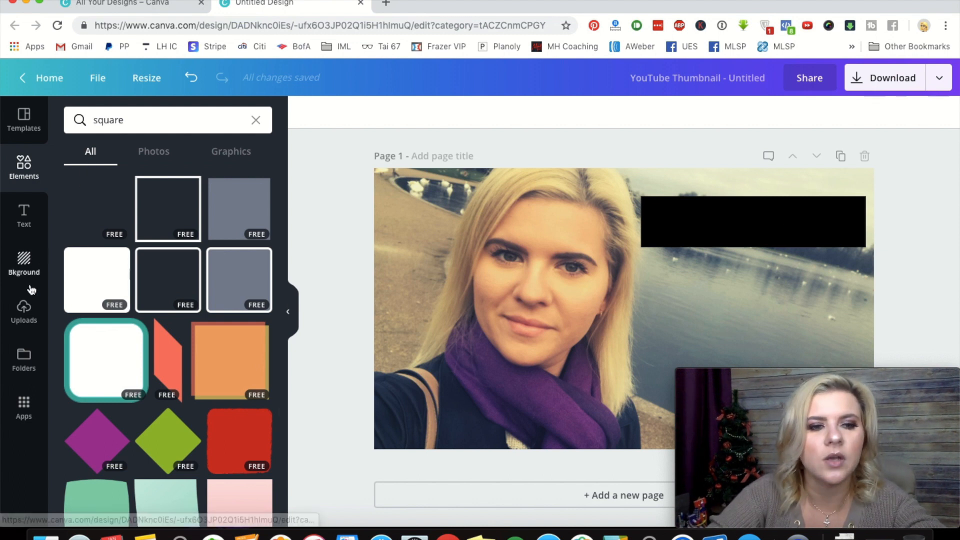
Step: Add a subheading text to the page and set its font size to 56
left_click(25, 215)
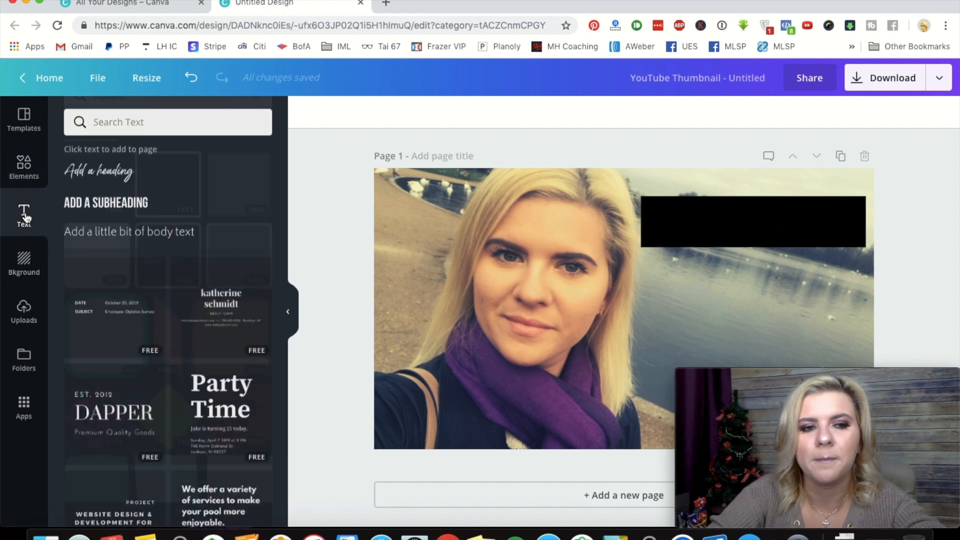
left_click(109, 200)
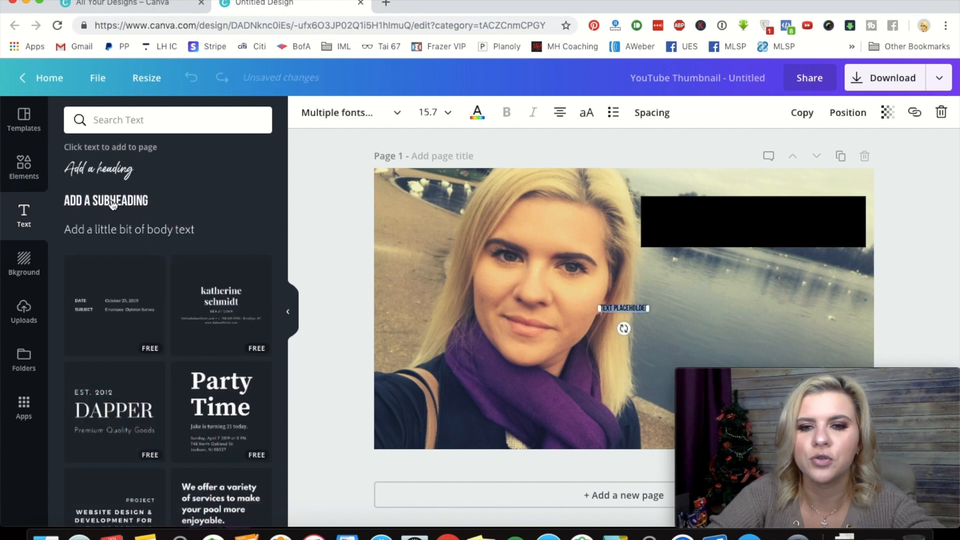
left_click(433, 107)
left_click(450, 385)
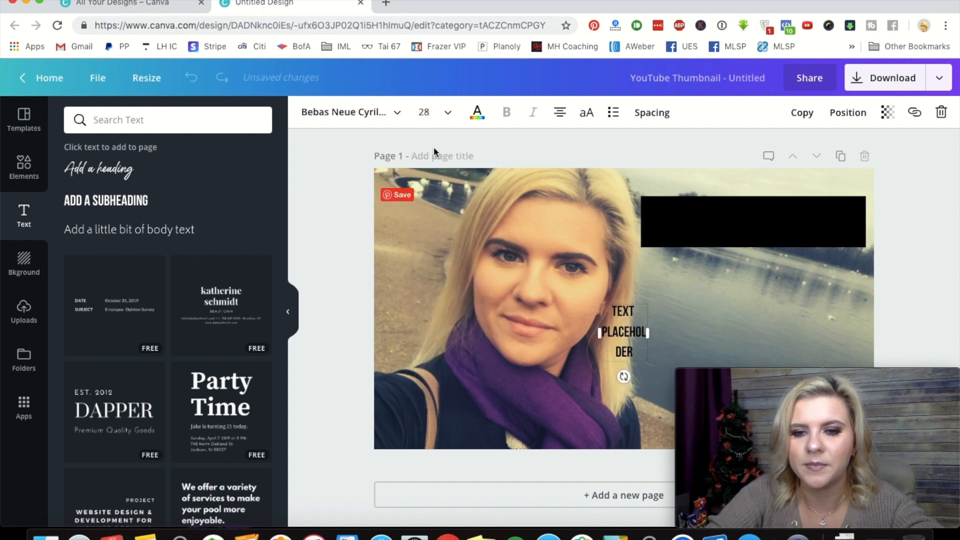
left_click(434, 113)
scroll(453, 246, "down", 3)
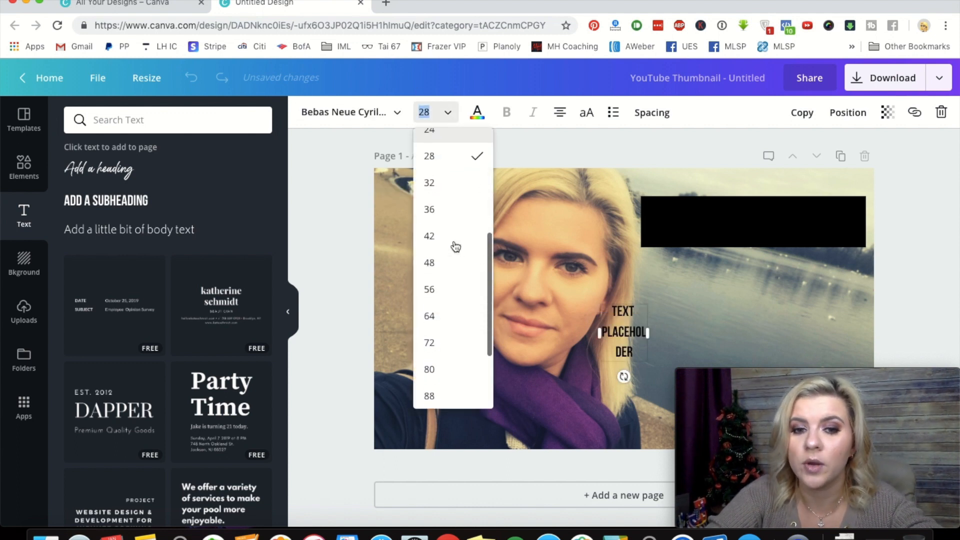
left_click(446, 315)
left_click(442, 113)
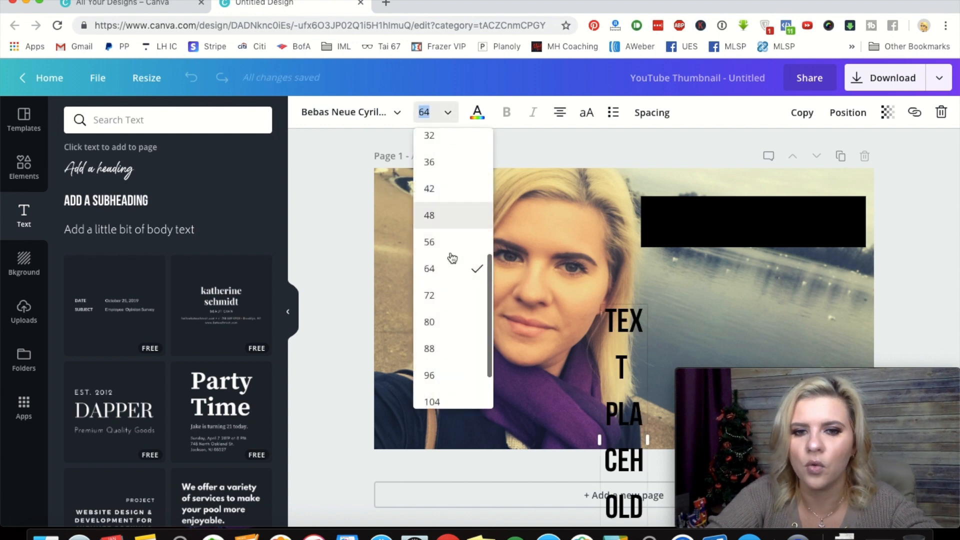
left_click(447, 245)
Step: Widen the text box to fit a single line and replace the placeholder with "HOW TO CREATE"
left_click_drag(598, 383, 433, 370)
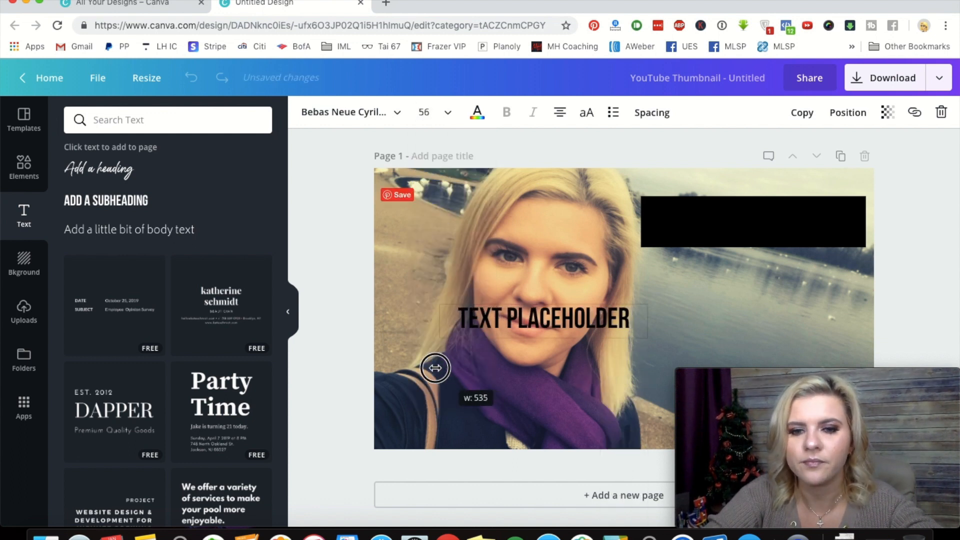
triple_click(518, 330)
type("HOW TO CREATE")
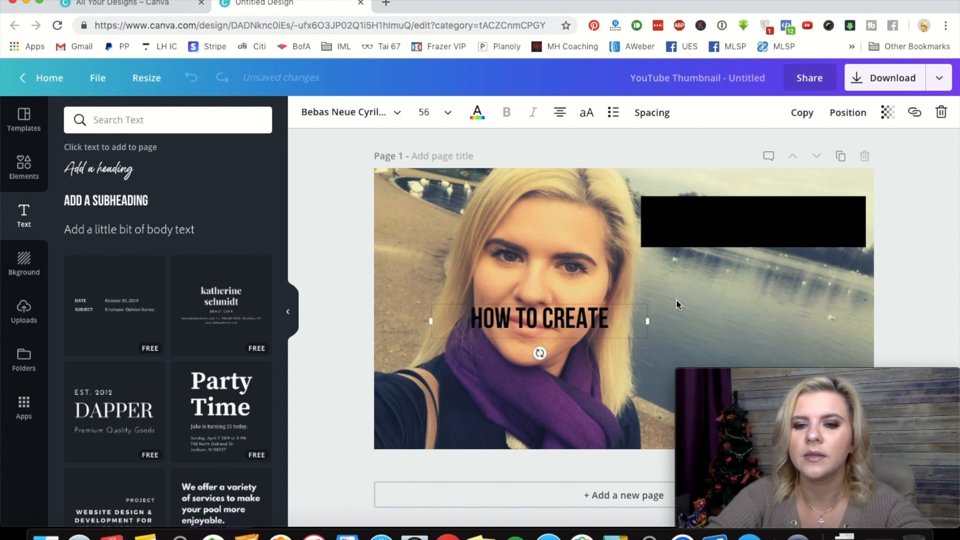
left_click(669, 301)
double_click(552, 324)
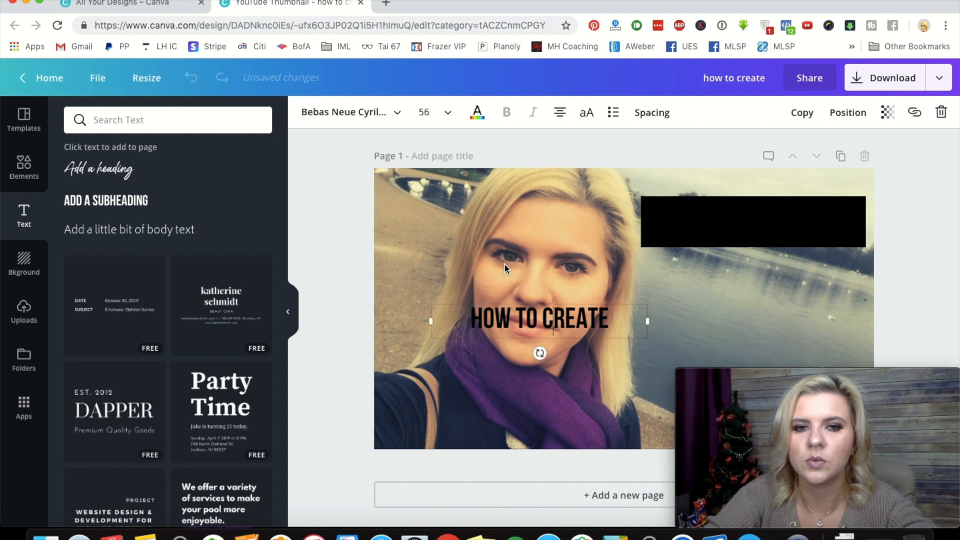
Step: Color the "HOW TO CREATE" text with the light gold brand color and place it on the black banner
left_click(447, 117)
left_click(476, 113)
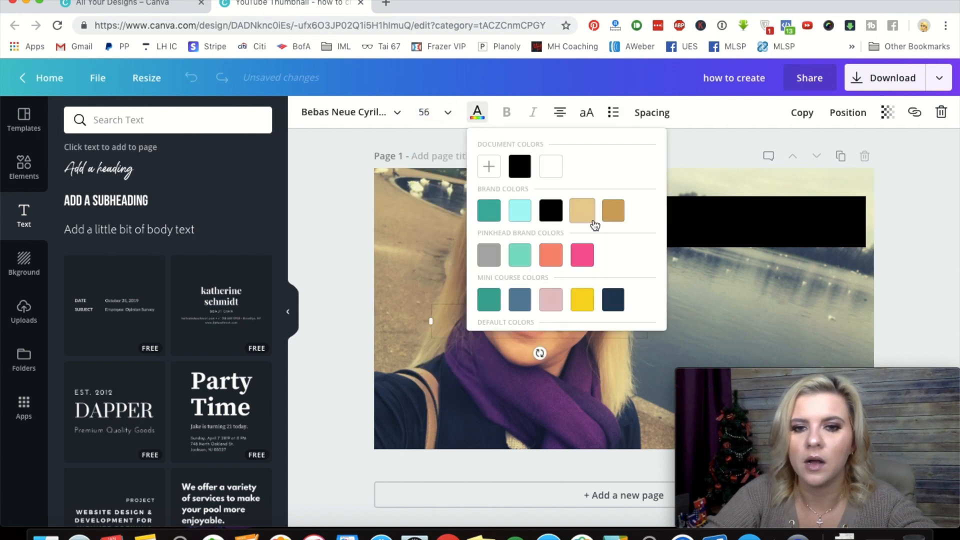
left_click(581, 220)
left_click(649, 313)
left_click_drag(591, 321, 804, 221)
Step: Narrow the black banner from both ends so it fits closely around "HOW TO CREATE"
left_click(639, 247)
left_click(643, 225)
left_click_drag(642, 226, 663, 226)
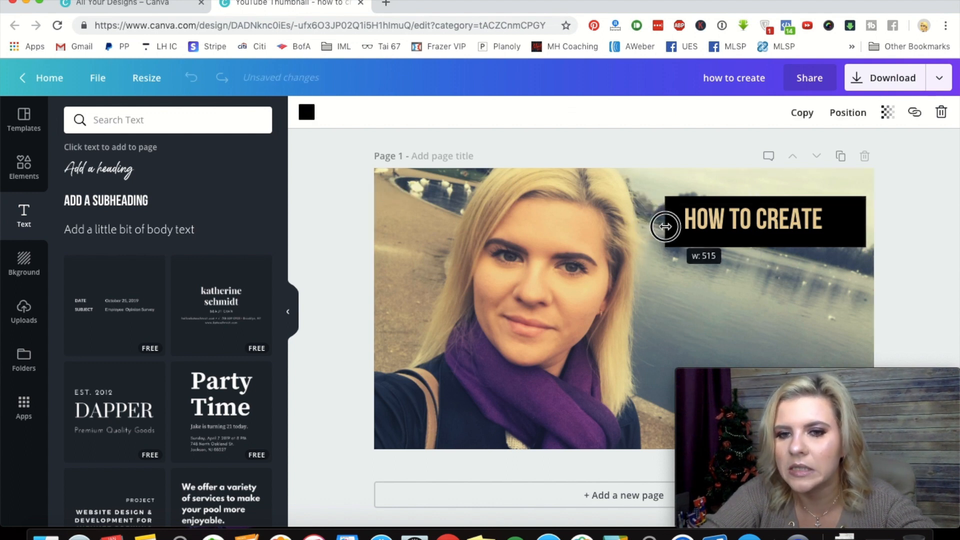
left_click_drag(850, 222, 843, 221)
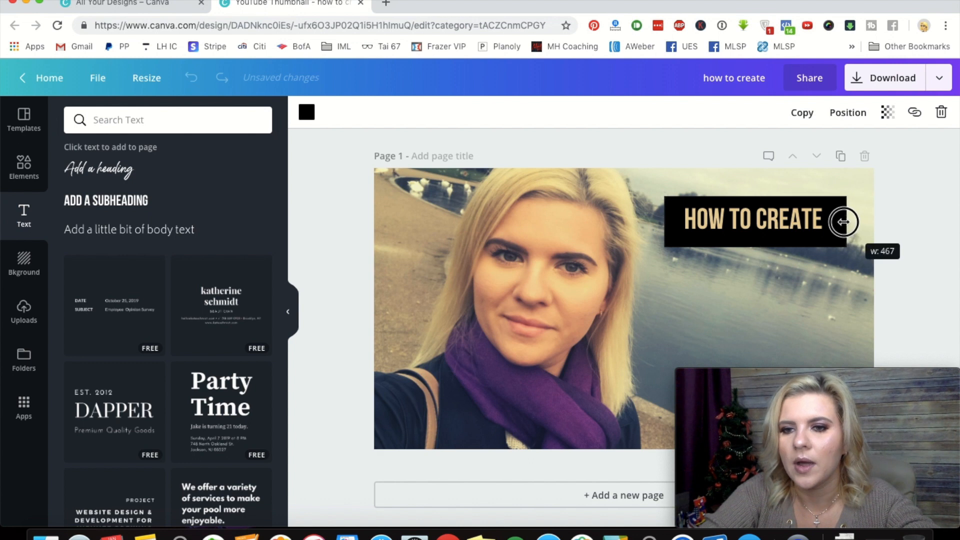
left_click(787, 218)
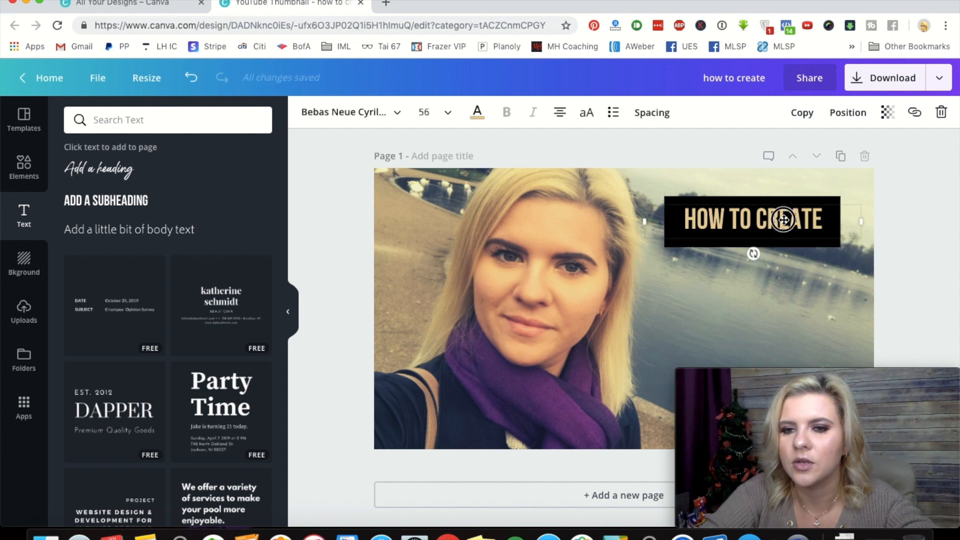
Step: Duplicate the black banner and place the copy just below the first one, shifted slightly toward the face
left_click(667, 247)
left_click(810, 117)
left_click_drag(707, 261, 688, 297)
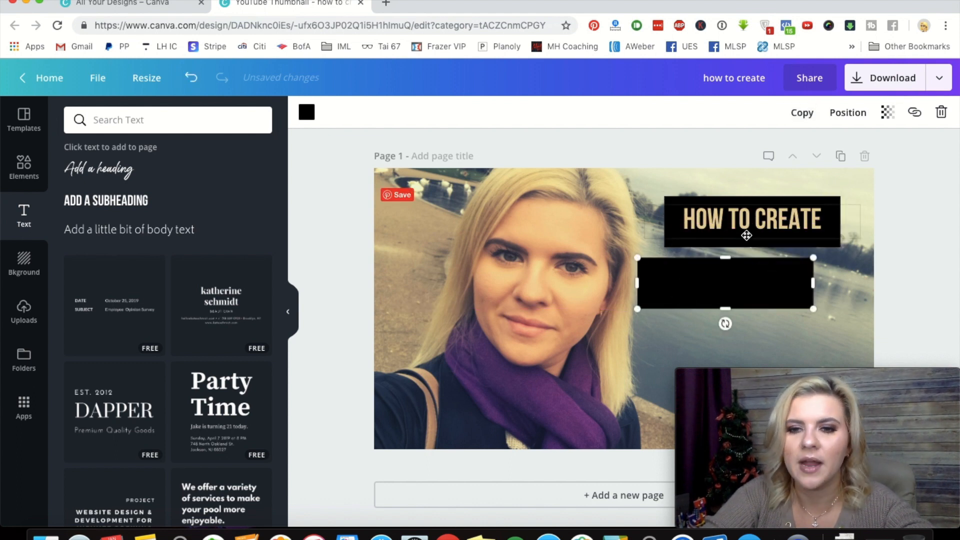
Step: Duplicate the "HOW TO CREATE" text onto the second banner and change the copy to "CUSTOM"
left_click(739, 217)
left_click(804, 114)
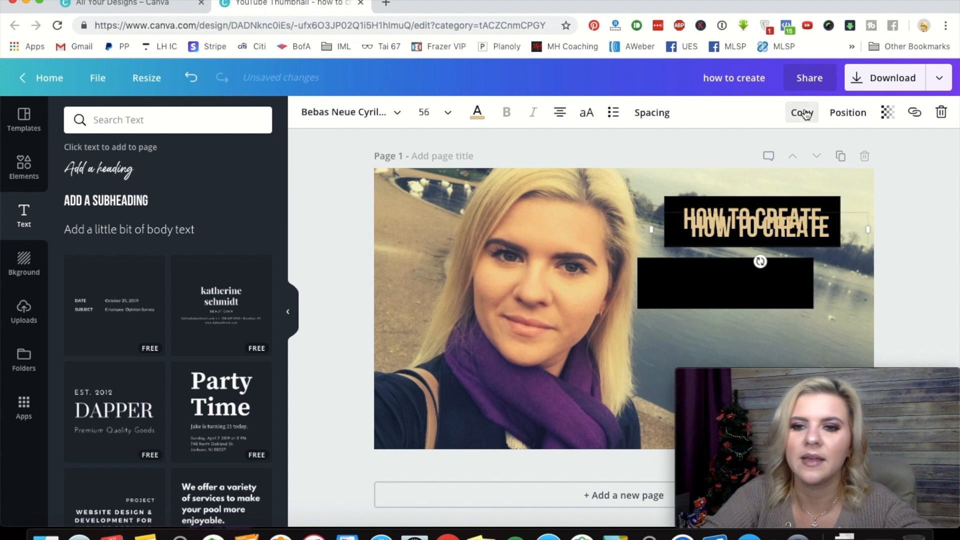
left_click_drag(764, 231, 735, 281)
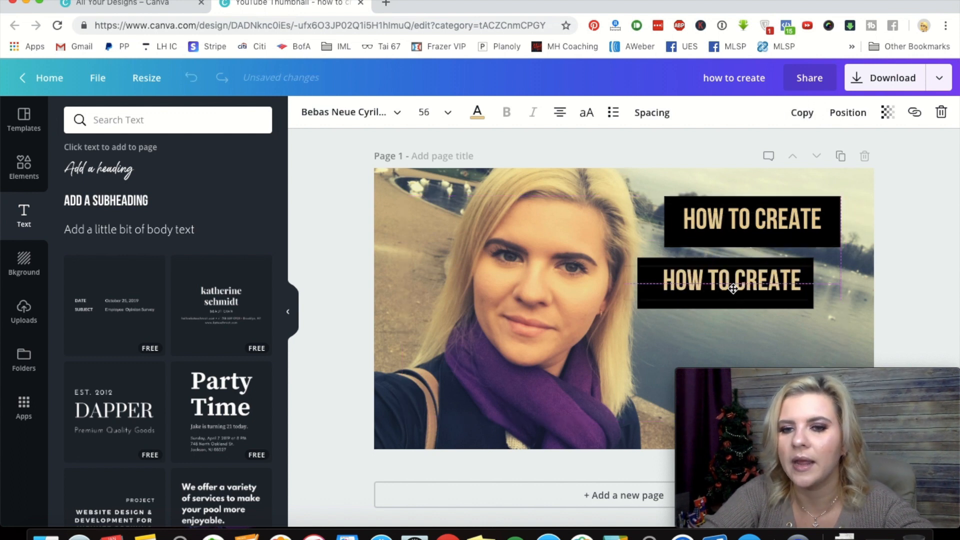
double_click(733, 283)
key("ctrl+a")
type("CUSTOMER")
key("BackSpace")
key("BackSpace")
left_click(663, 349)
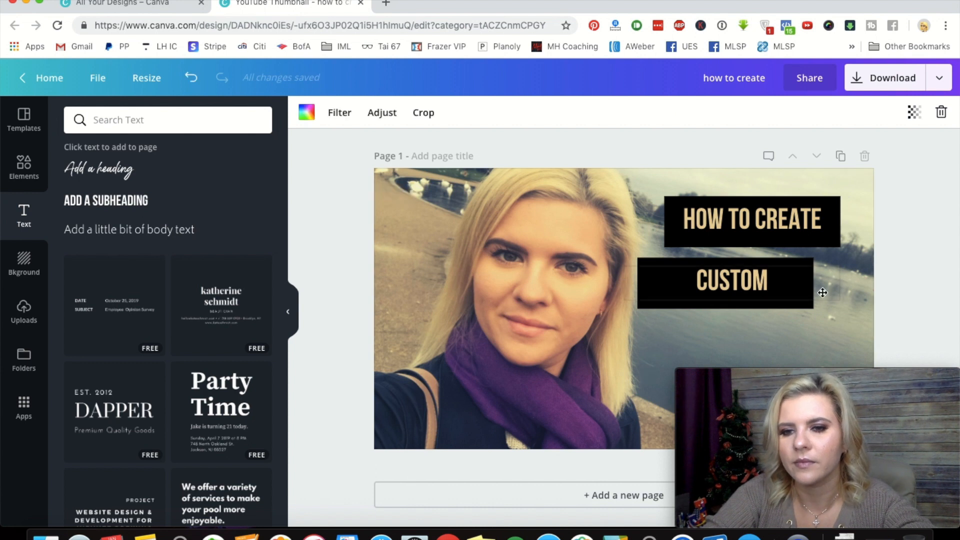
Step: Make the second banner slightly smaller, offset it away from the face and place the "CUSTOM" text on it
left_click(805, 302)
left_click_drag(804, 302, 766, 328)
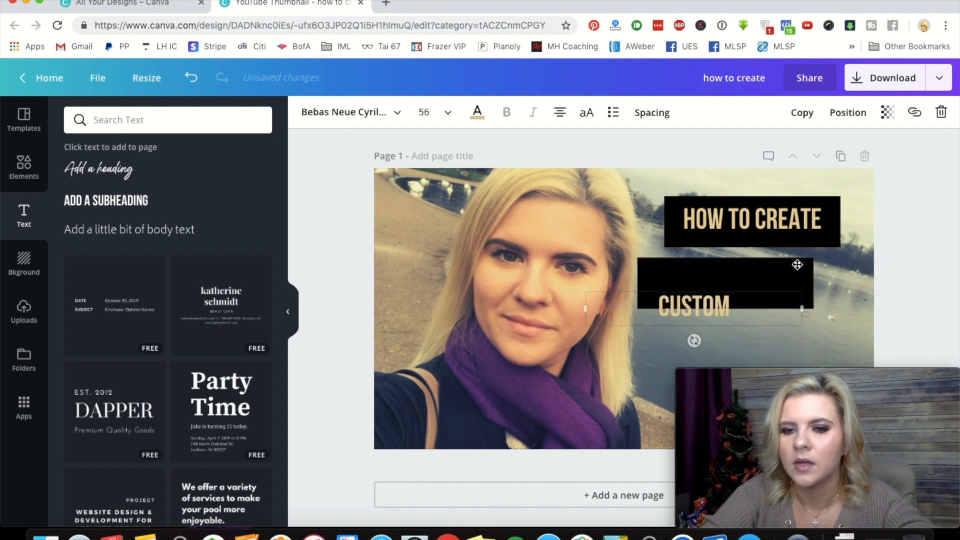
left_click(806, 271)
left_click_drag(806, 270, 853, 266)
left_click_drag(683, 303, 786, 277)
Step: Duplicate the "CUSTOM" banner, place the copy below as a third banner and make it wider
left_click(710, 296)
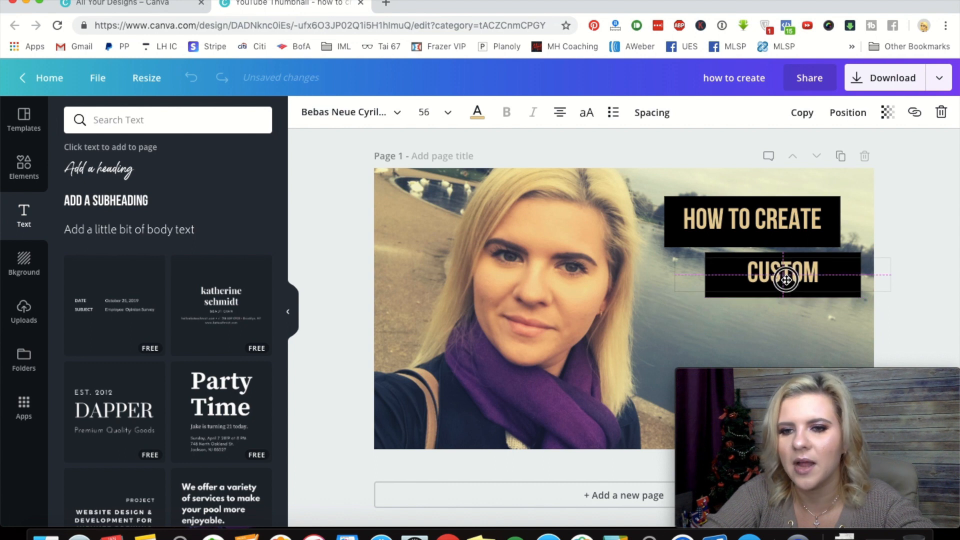
left_click(710, 296)
left_click(809, 111)
left_click_drag(758, 282, 702, 330)
left_click_drag(839, 337, 801, 338)
Step: Duplicate the "CUSTOM" text onto the third banner and change the copy to "YOUTUBE THUMBNAILS"
left_click(800, 277)
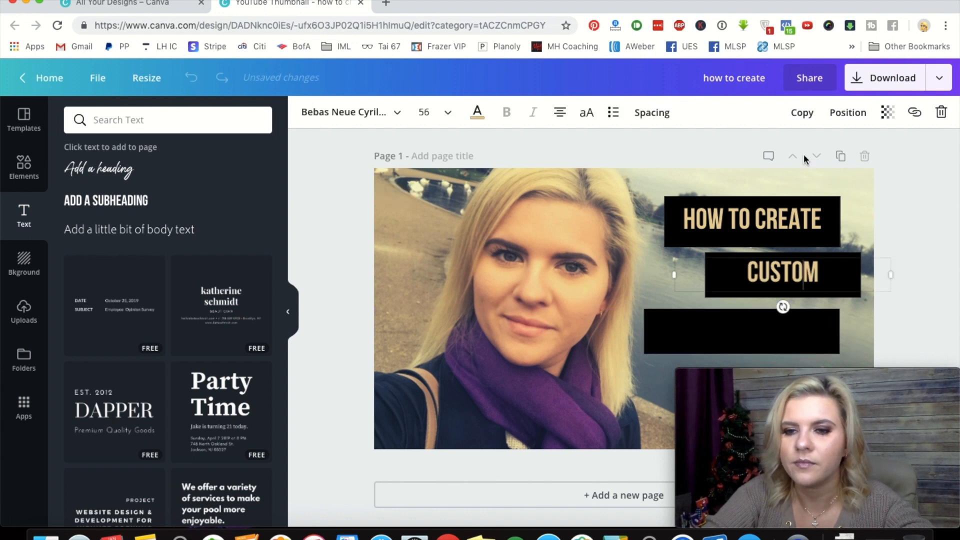
left_click(806, 113)
left_click_drag(789, 284, 691, 336)
double_click(692, 334)
type("YOUTUBE THUMBNAI")
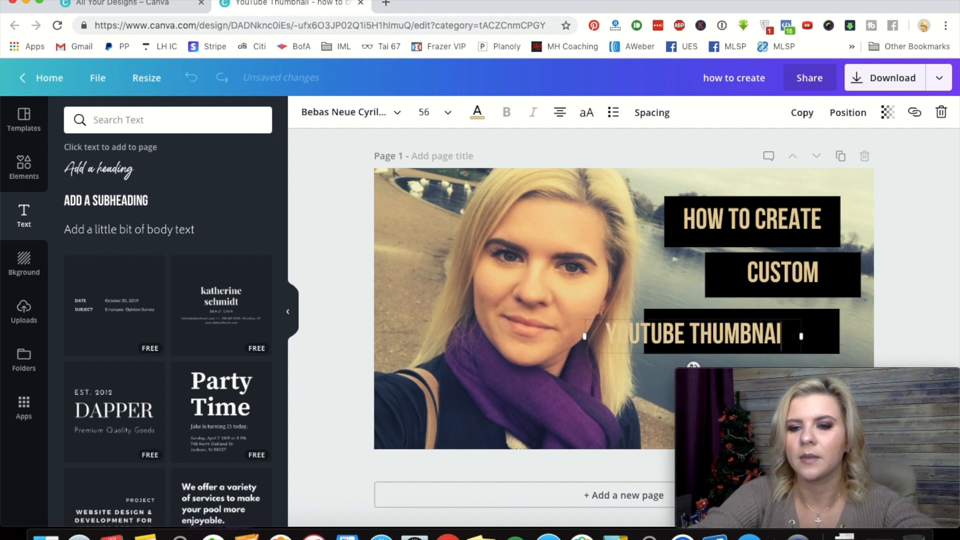
type("LS")
left_click(603, 421)
Step: Center "YOUTUBE THUMBNAILS" on the third banner and extend the banner at both ends to a width of about 546
left_click_drag(711, 338, 762, 338)
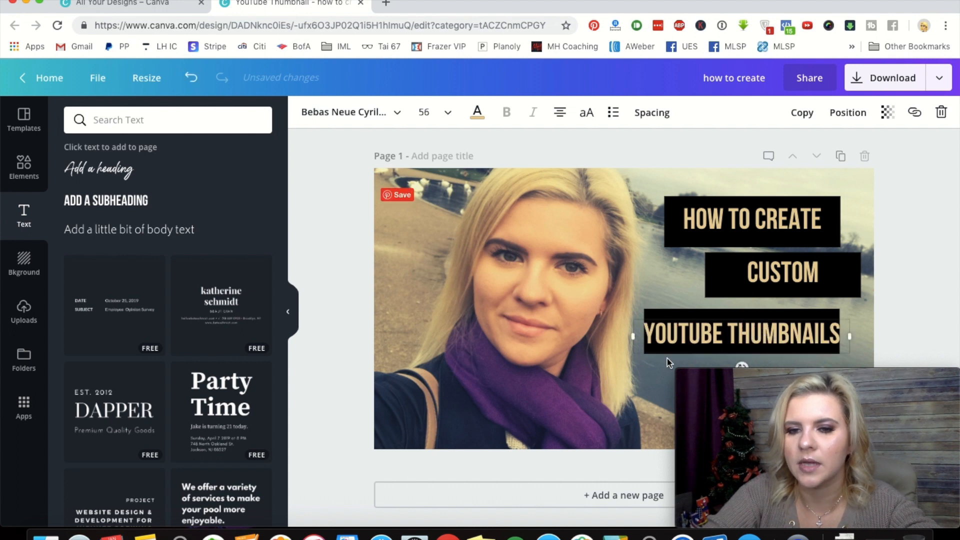
left_click(650, 310)
left_click_drag(644, 330, 638, 330)
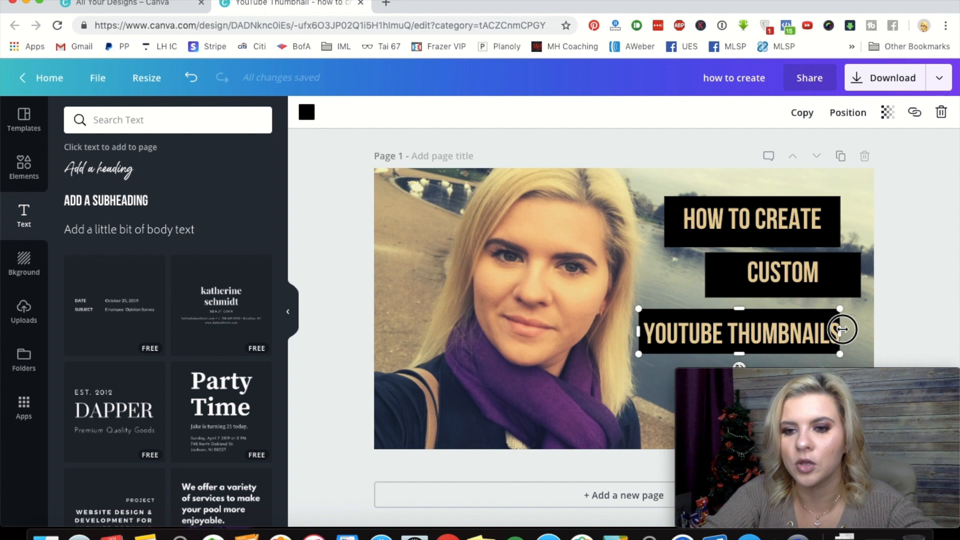
left_click_drag(842, 329, 850, 330)
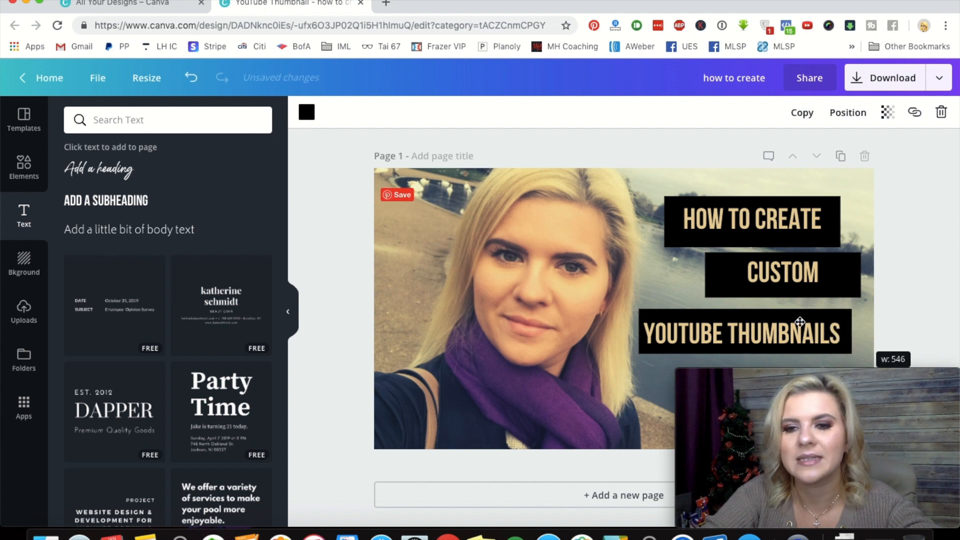
Step: Narrow the middle banner around "CUSTOM" and center the banner and its text between the other two lines
left_click(721, 285)
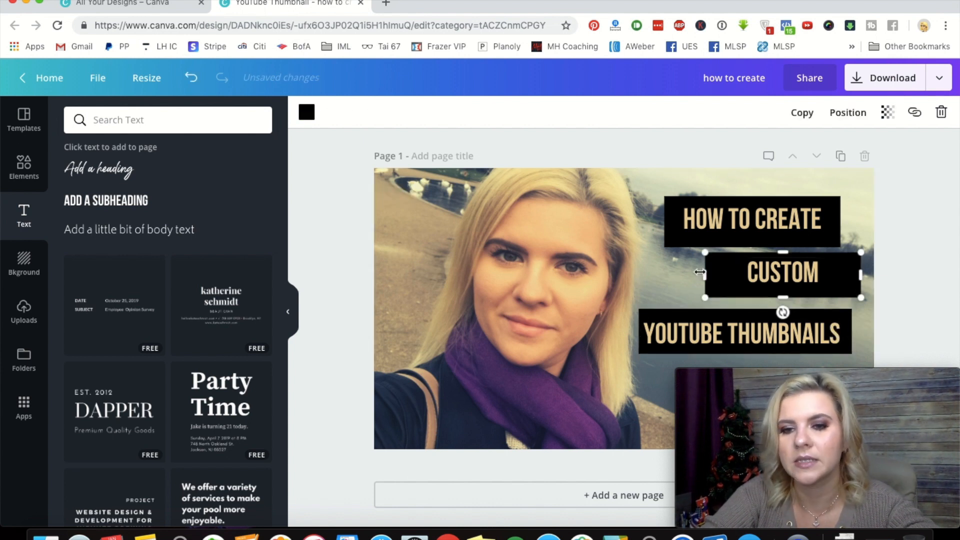
left_click_drag(708, 273, 725, 271)
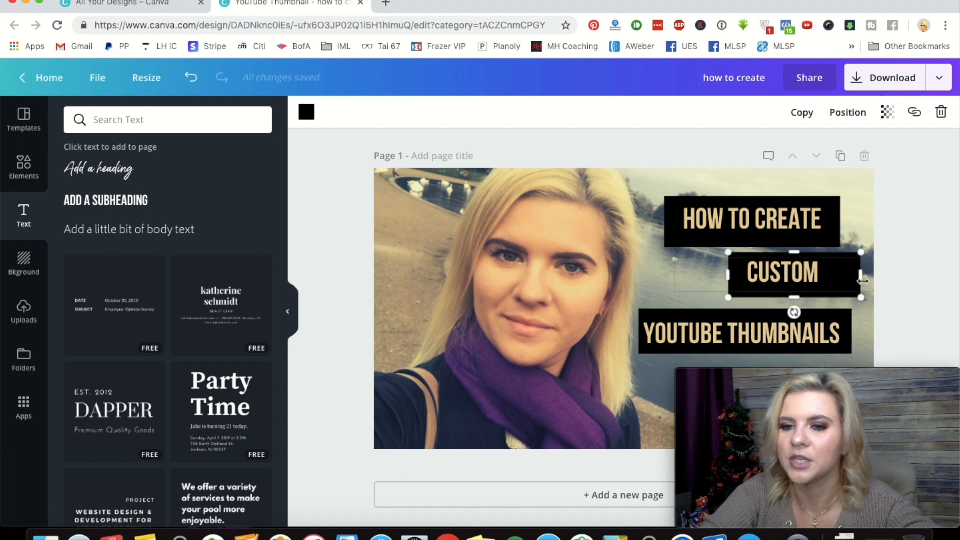
left_click_drag(857, 275, 833, 276)
left_click_drag(761, 294, 787, 282)
left_click_drag(836, 256, 803, 259)
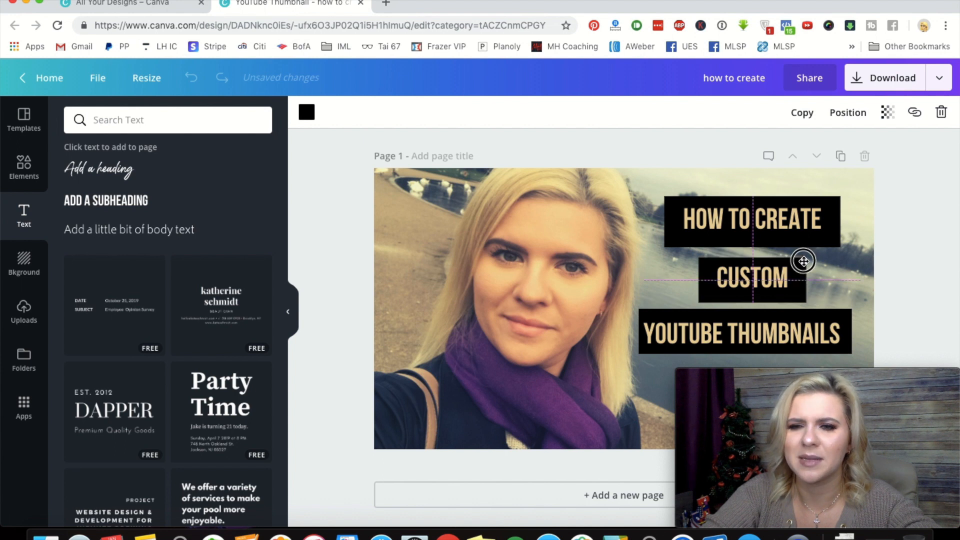
left_click(922, 248)
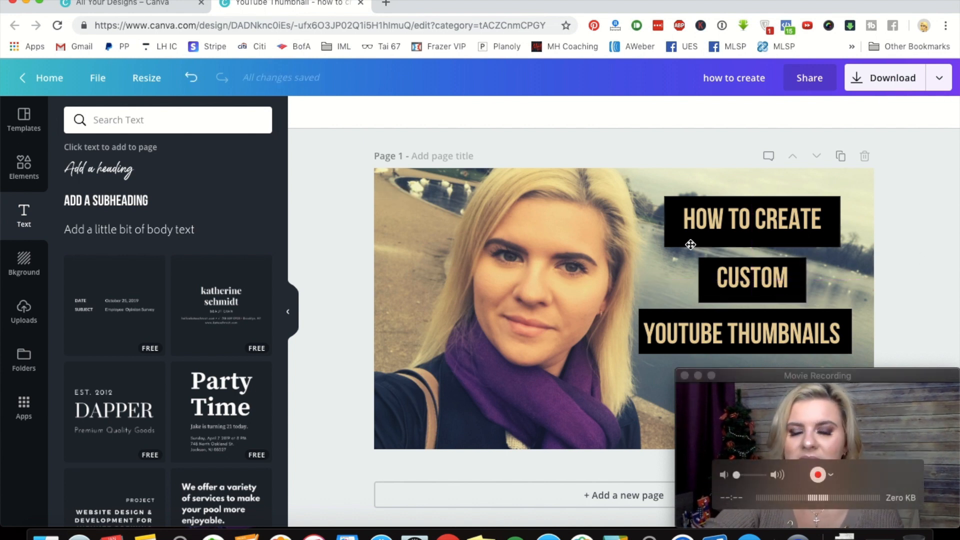
Step: Open the download options and review the available file types
left_click(938, 79)
left_click(893, 79)
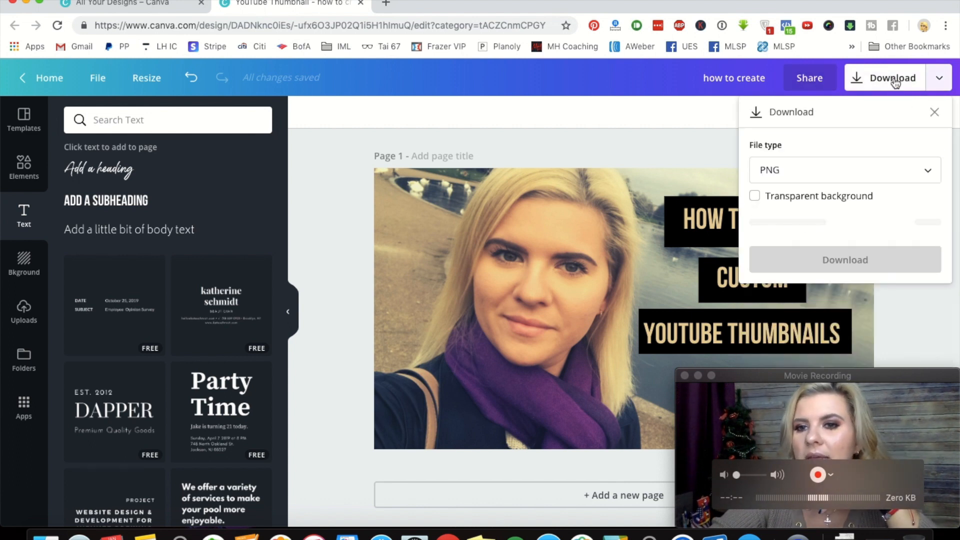
left_click(830, 181)
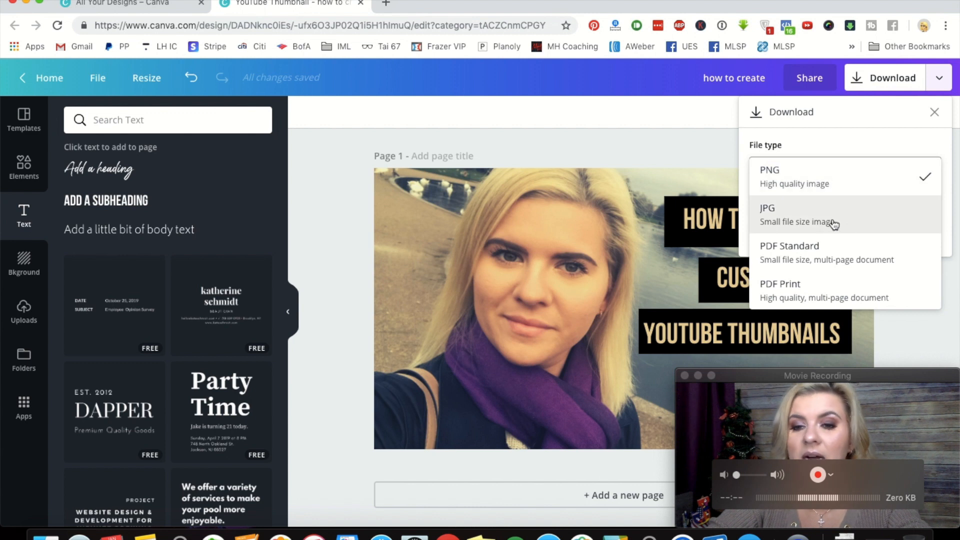
left_click(334, 214)
left_click(333, 214)
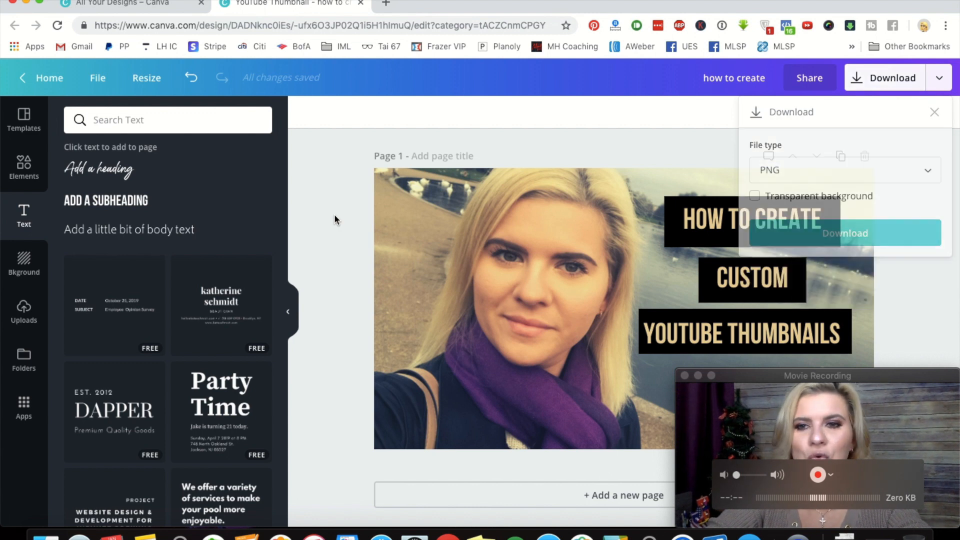